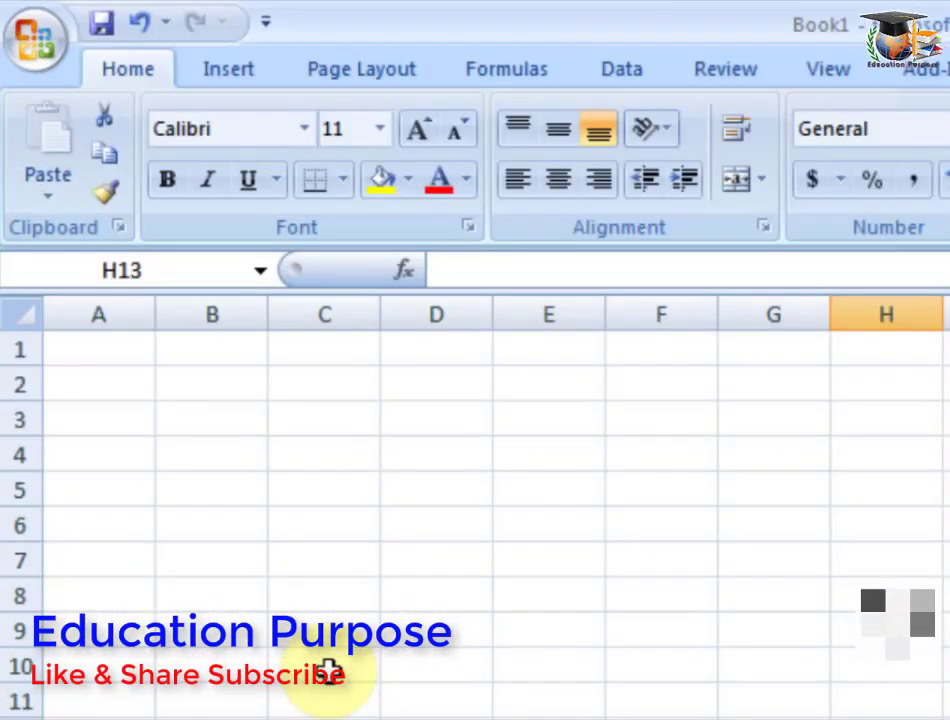
Enter AAA, BBB, CCC and DDD into cells A1 through A4.
left_click(107, 352)
type("AA")
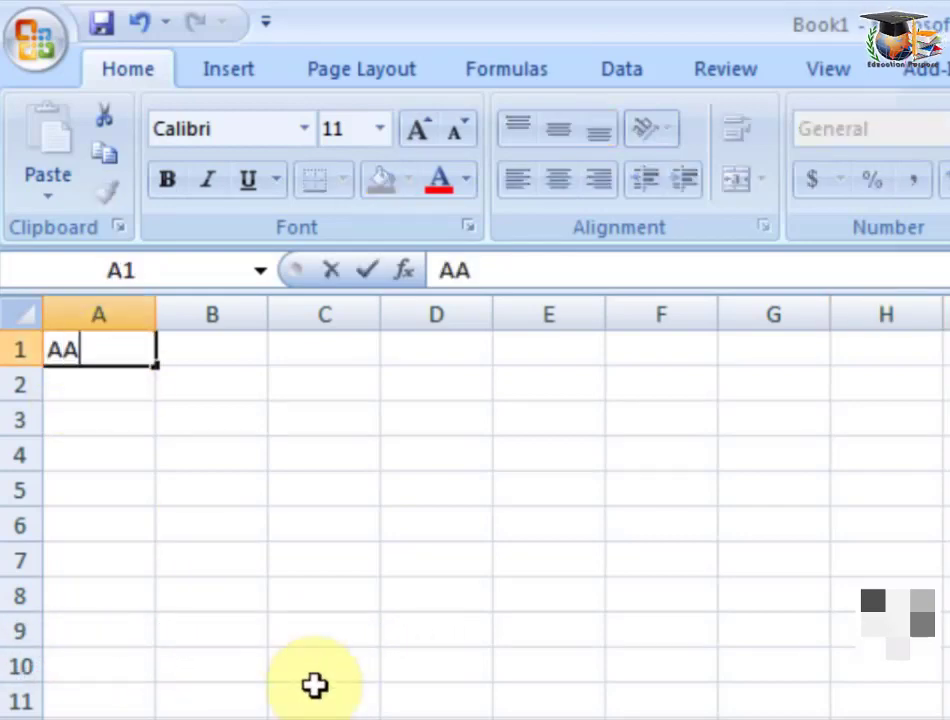
type("A")
key("Return")
type("BBB")
key("Return")
type("CCC")
key("Return")
type("DDD")
key("Right")
Enter 111, 222, 4444 and 323 into cells B1 through B4.
key("Up")
key("Up")
key("Up")
type("111")
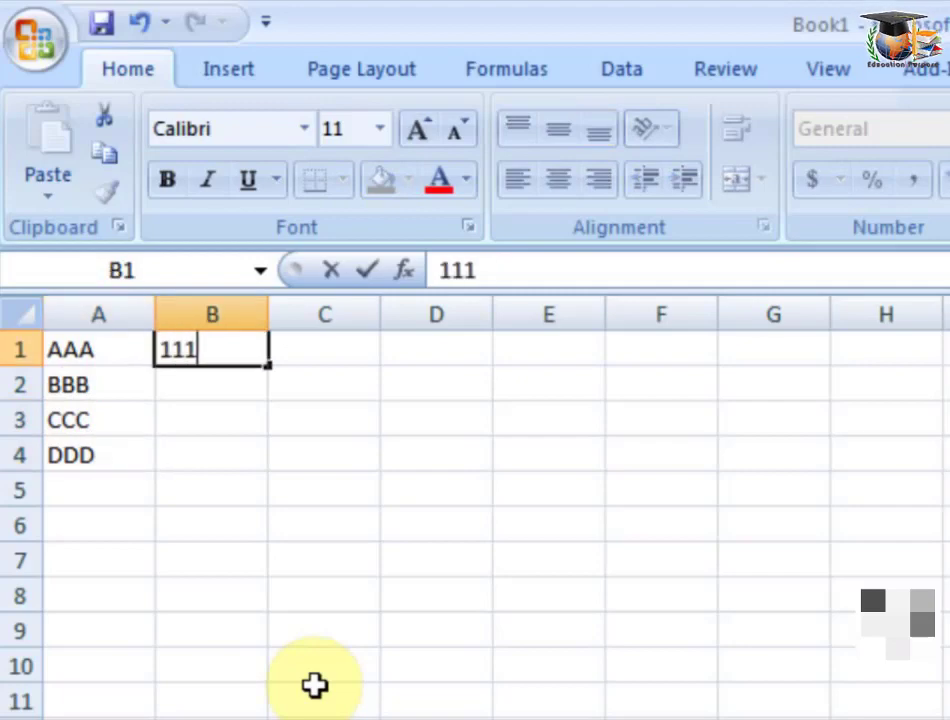
type(" 222 4444")
key("Return")
type("323")
key("Return")
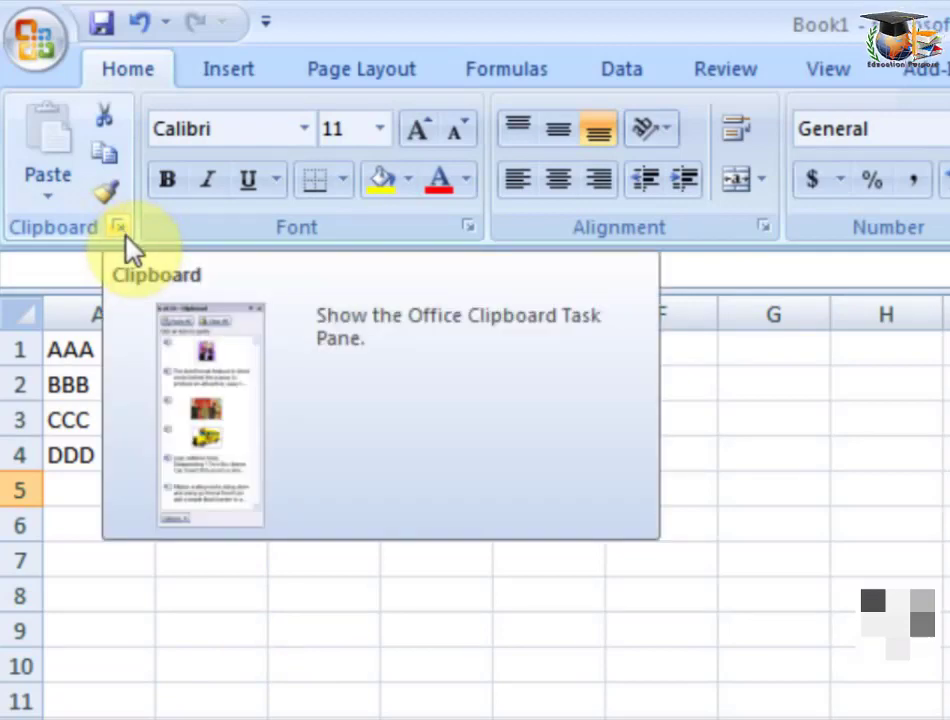
Show the Office Clipboard task pane from the Home tab's Clipboard group, then select A2.
left_click(120, 228)
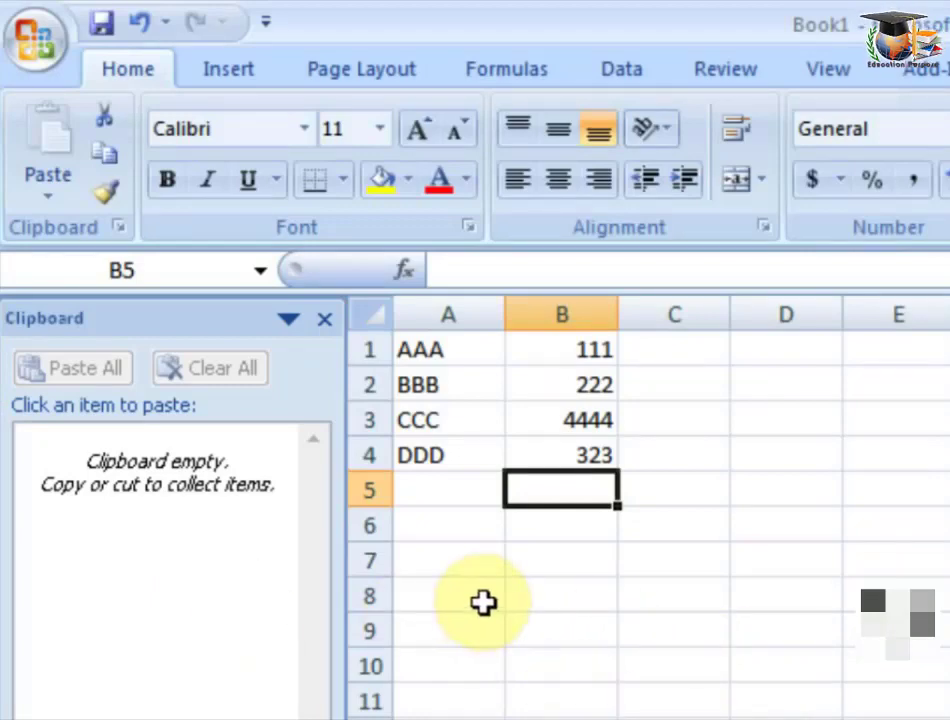
left_click(416, 390)
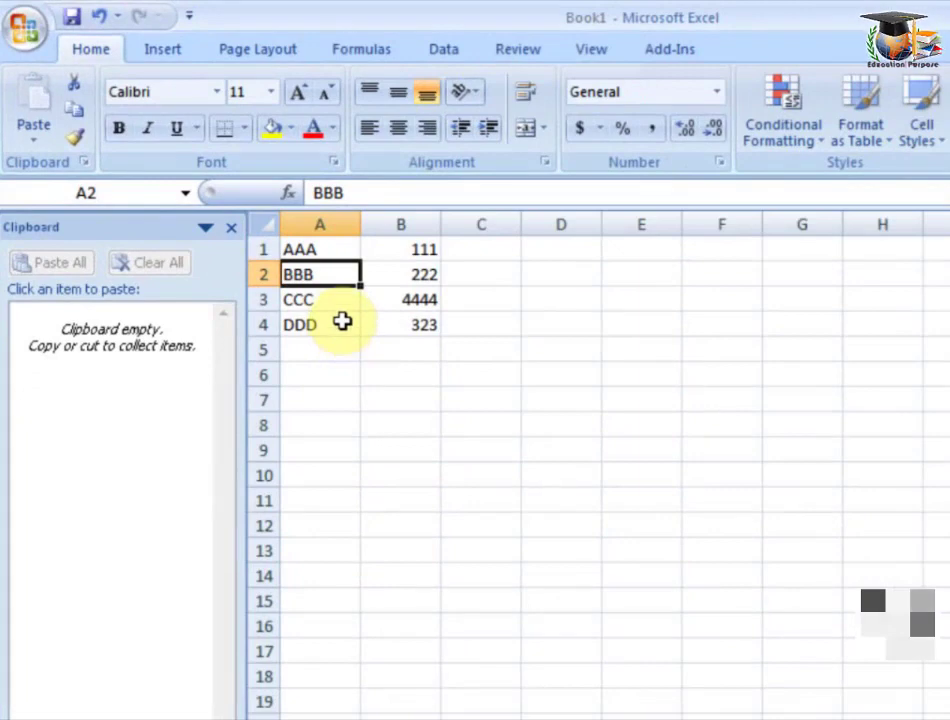
Copy BBB from A2 onto the Office Clipboard and inspect the paste options in C2.
left_click(75, 112)
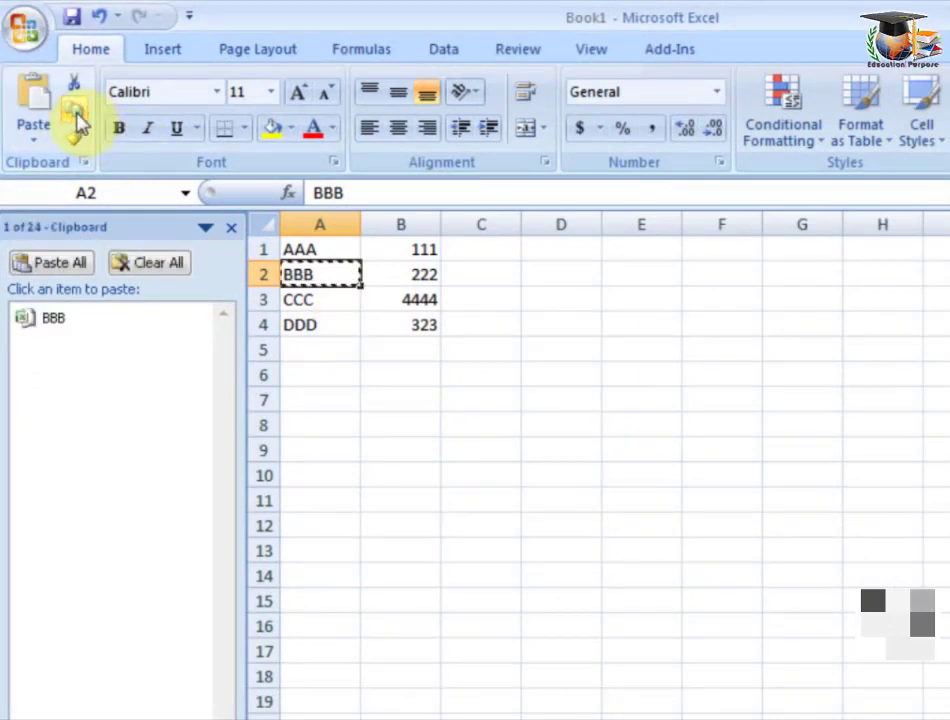
mouse_move(36, 350)
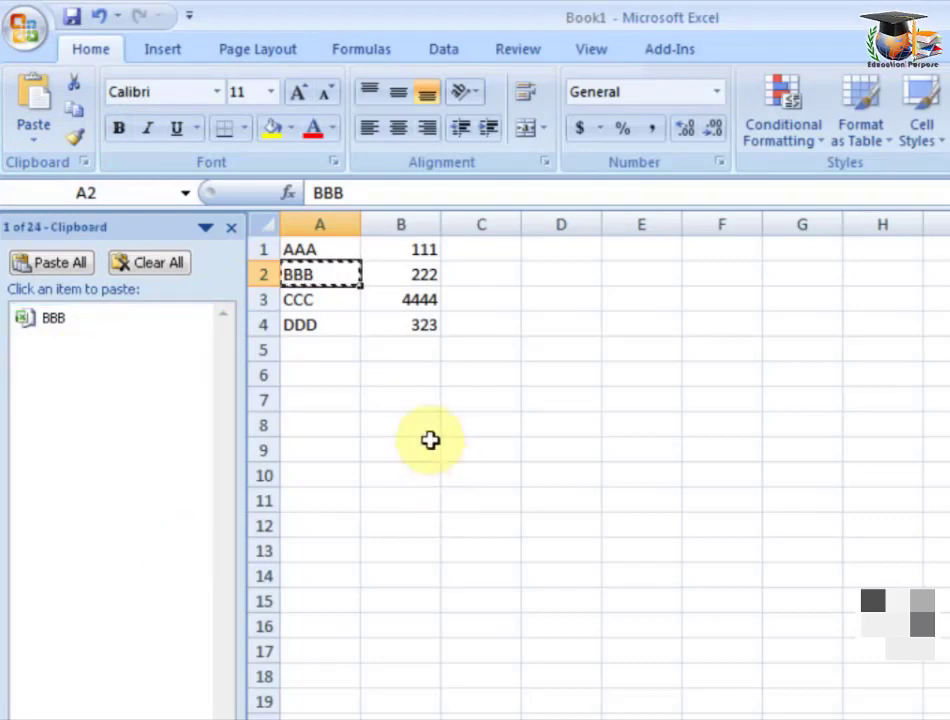
left_click(498, 280)
right_click(498, 280)
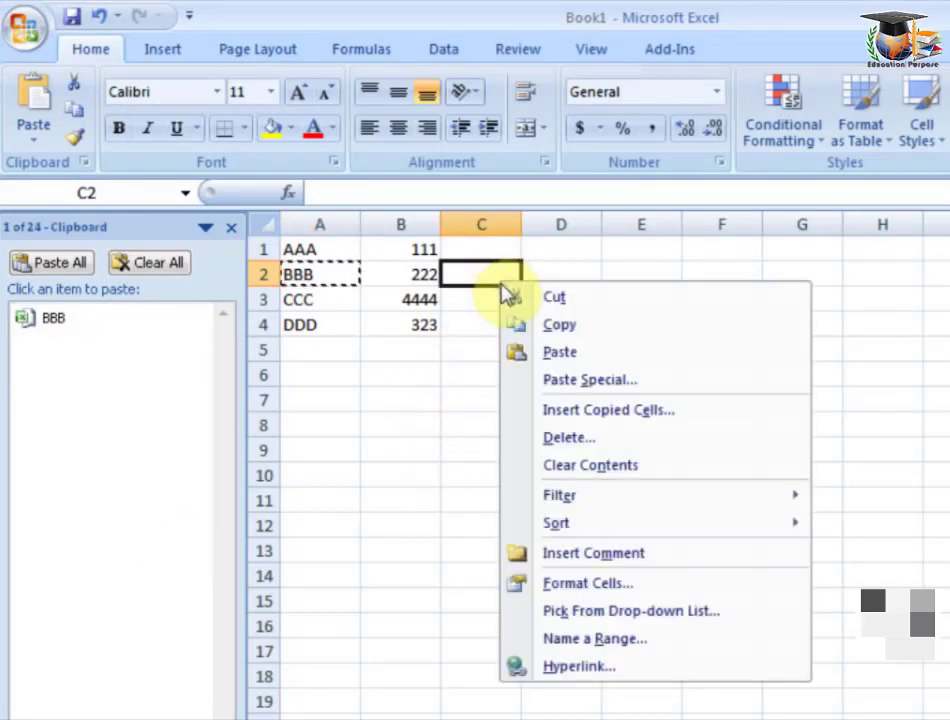
key("Escape")
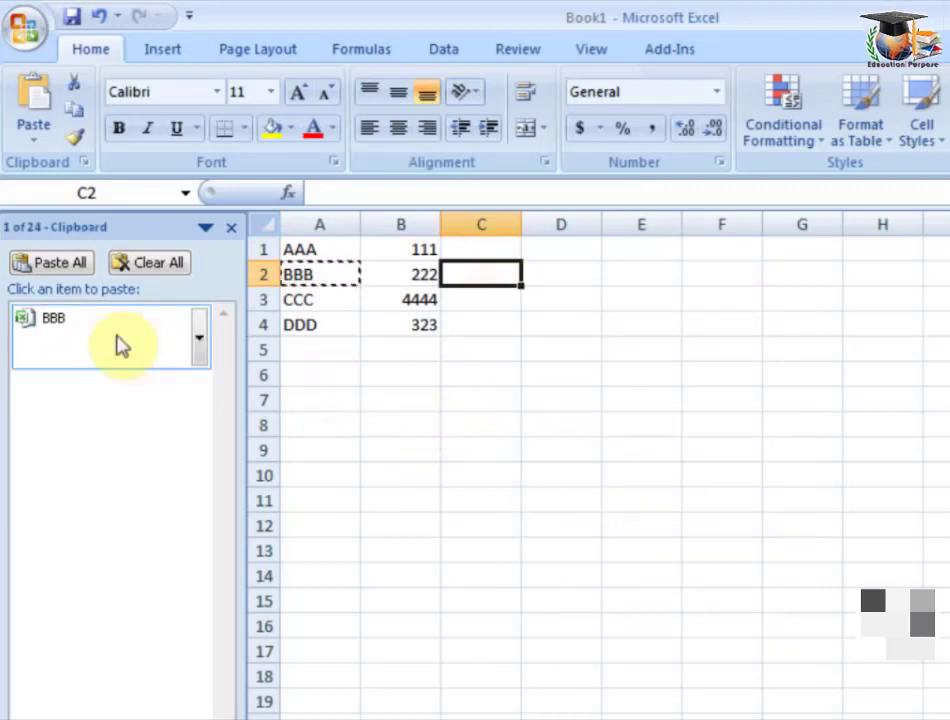
Paste the BBB clipboard item into A7 and A8, then select B3.
left_click(314, 399)
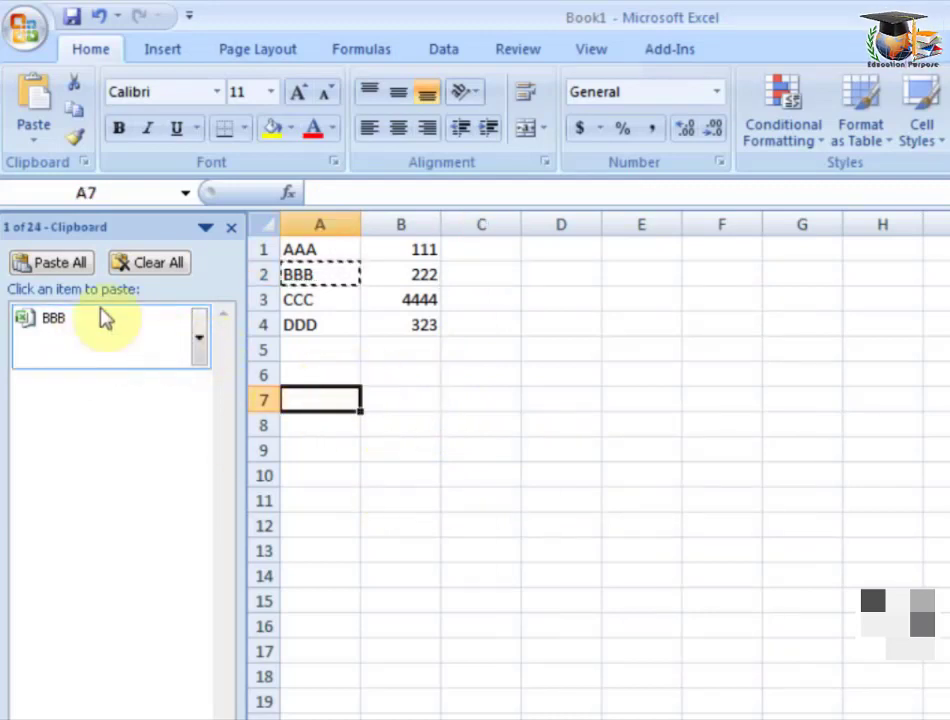
left_click(199, 345)
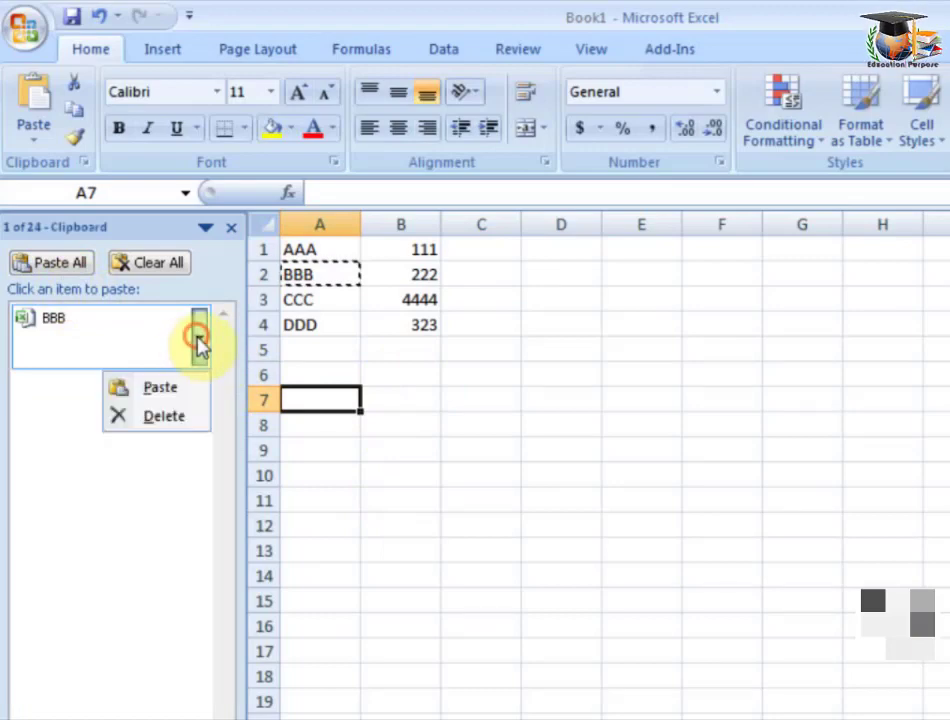
left_click(160, 388)
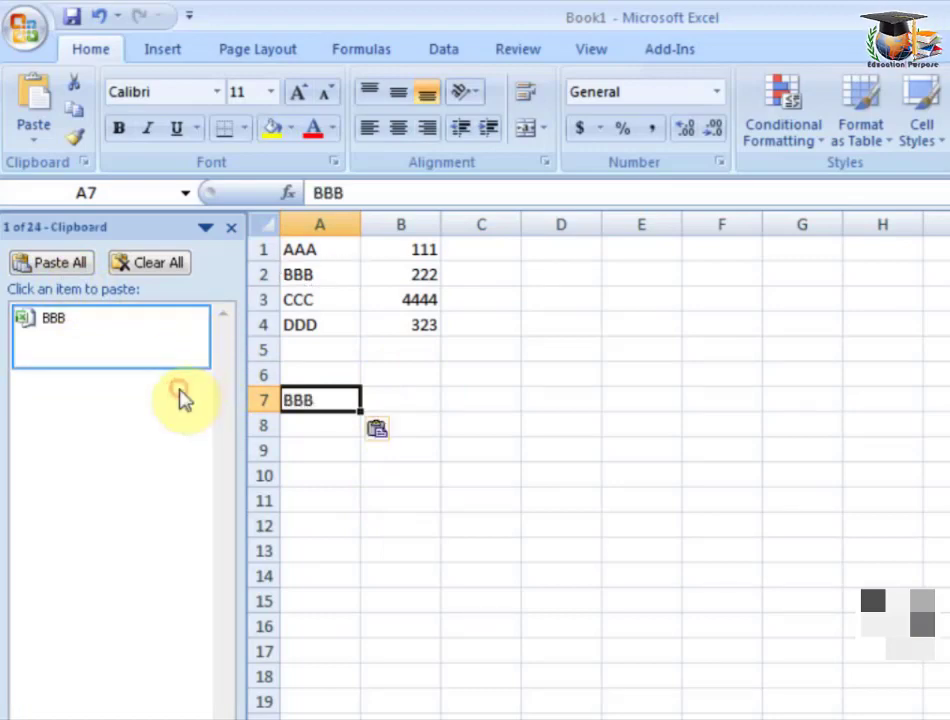
left_click(305, 428)
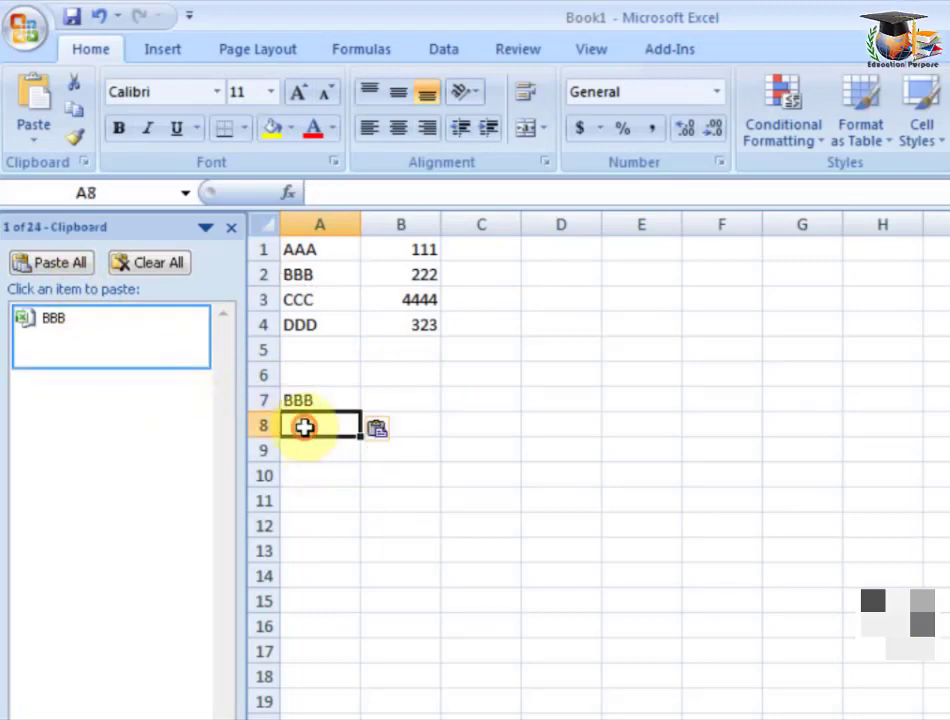
left_click(85, 340)
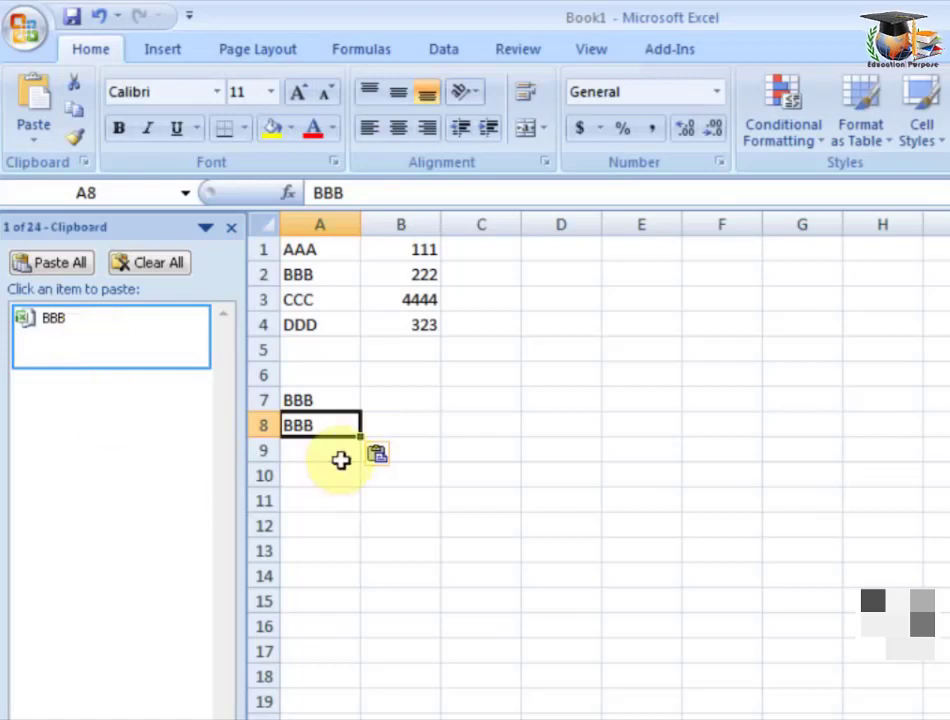
left_click(420, 405)
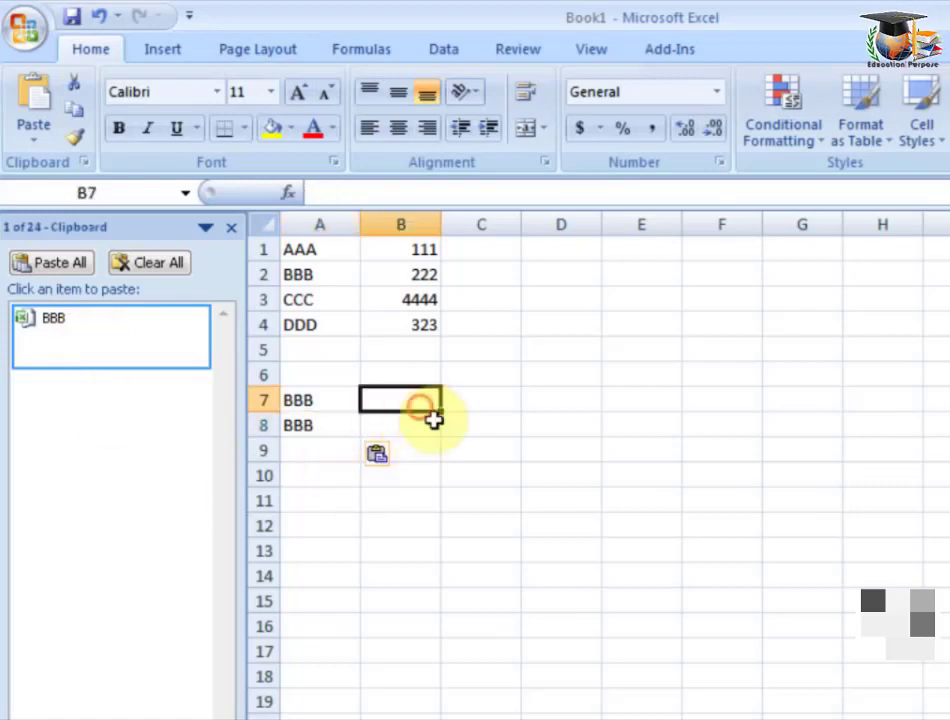
left_click(422, 301)
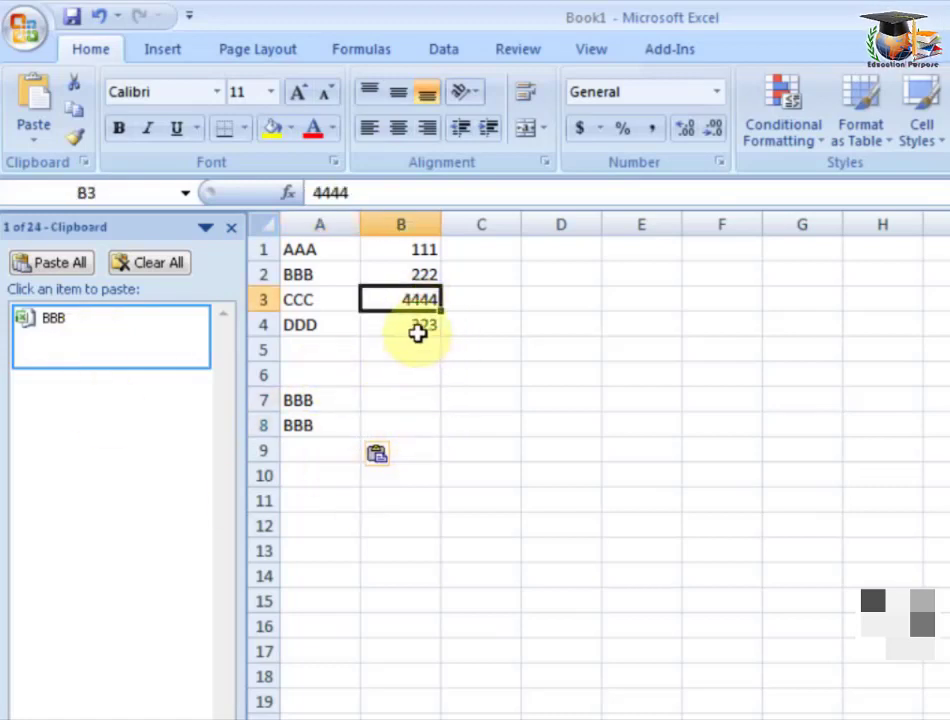
Cut 4444 from B3 and 323 from B4 onto the Clipboard, then select A10.
left_click(74, 84)
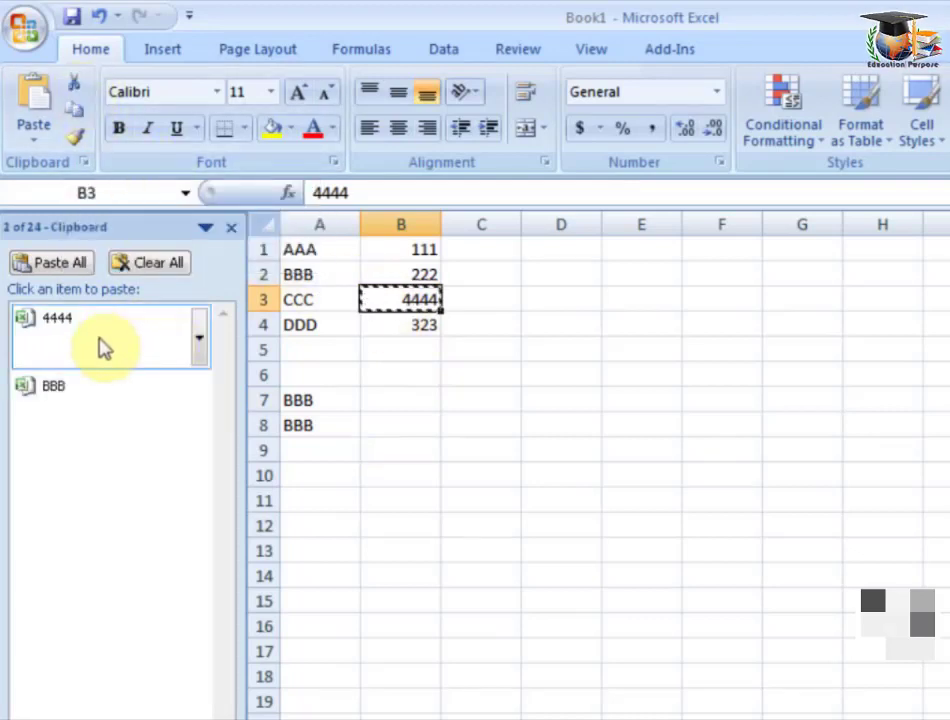
left_click(399, 402)
left_click(412, 322)
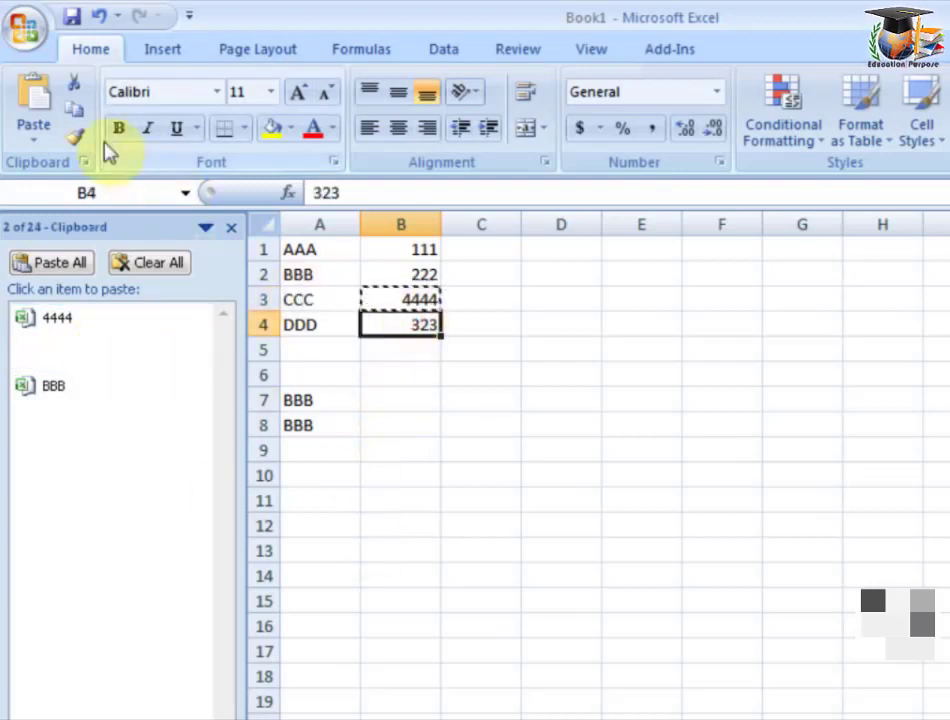
left_click(70, 90)
left_click(387, 396)
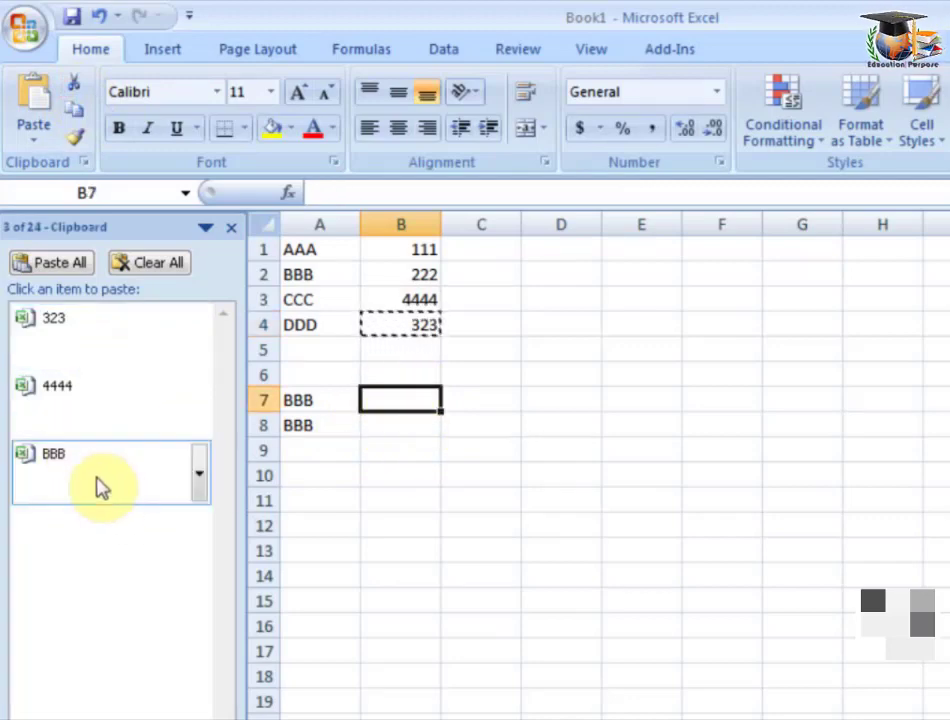
left_click(329, 480)
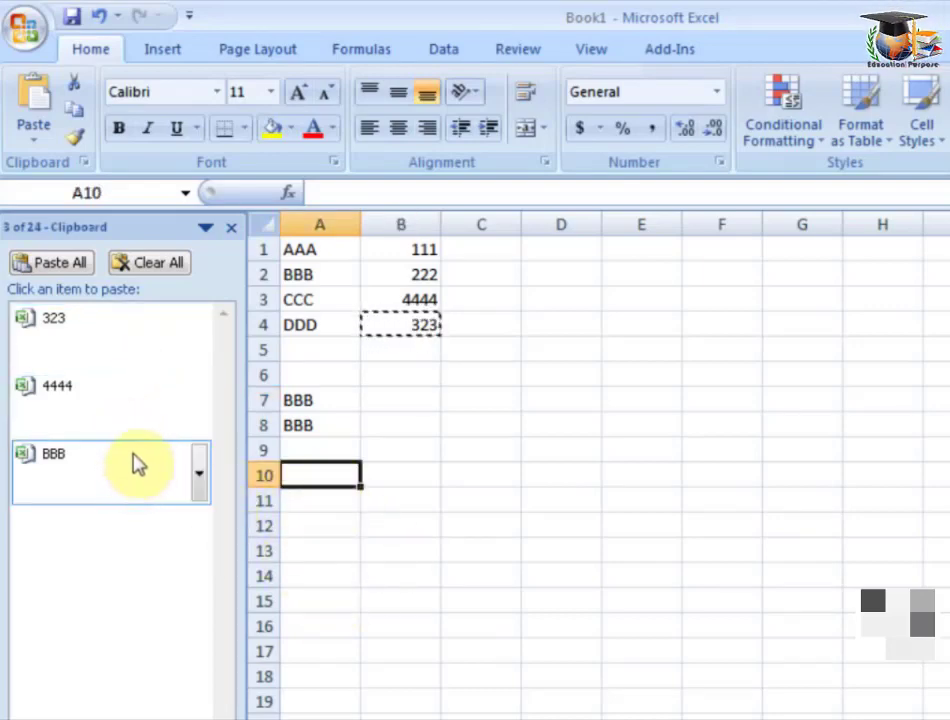
Paste BBB, 4444 and 323 into A10:A12 with Paste All, then delete the 4444 item.
left_click(55, 266)
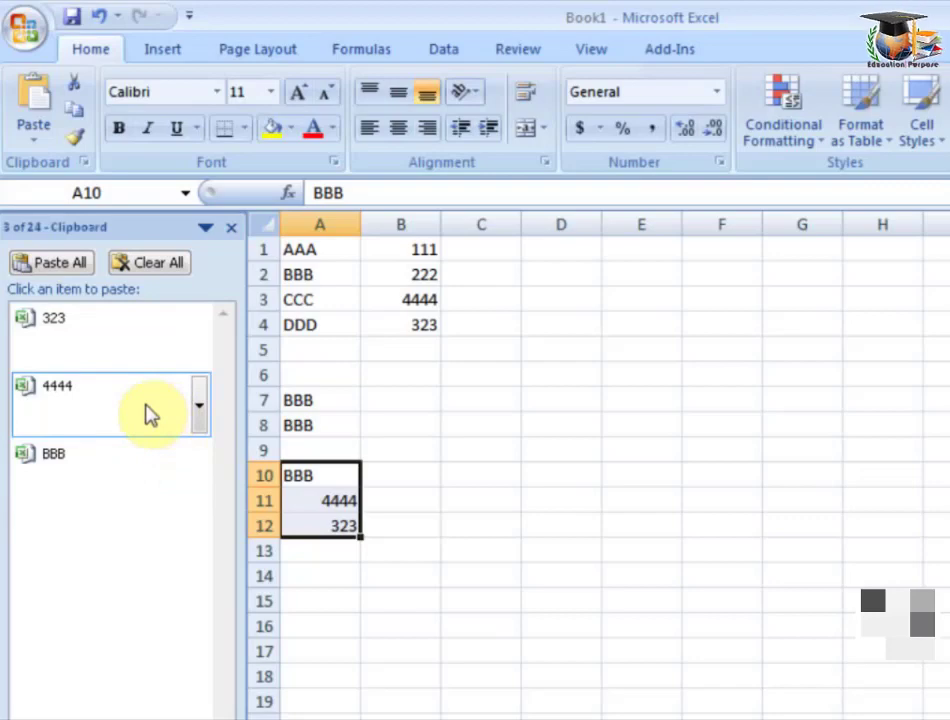
left_click(199, 415)
left_click(204, 411)
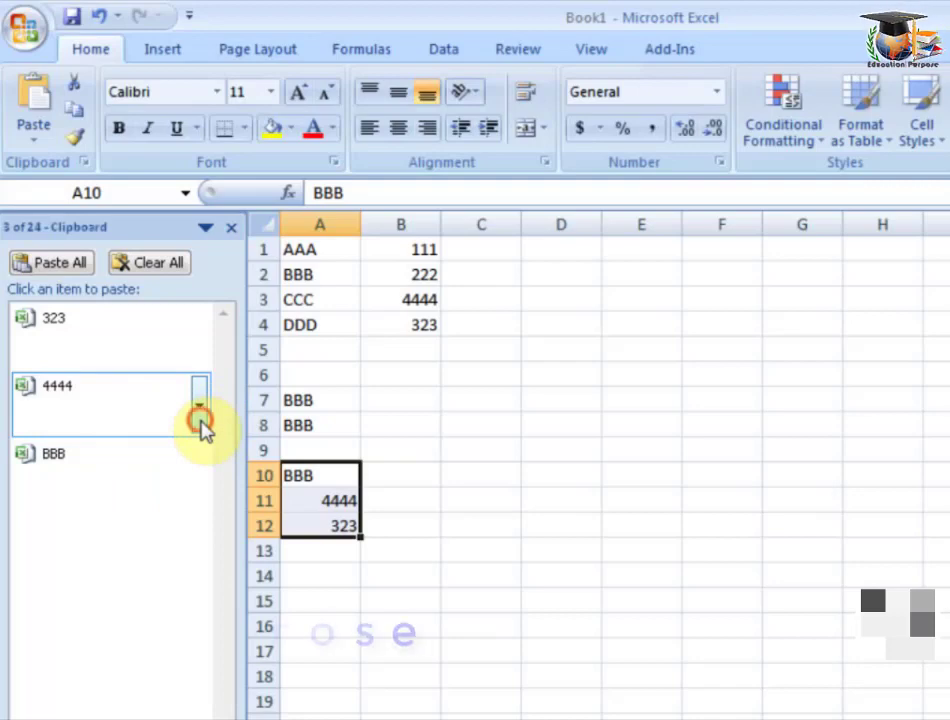
left_click(201, 418)
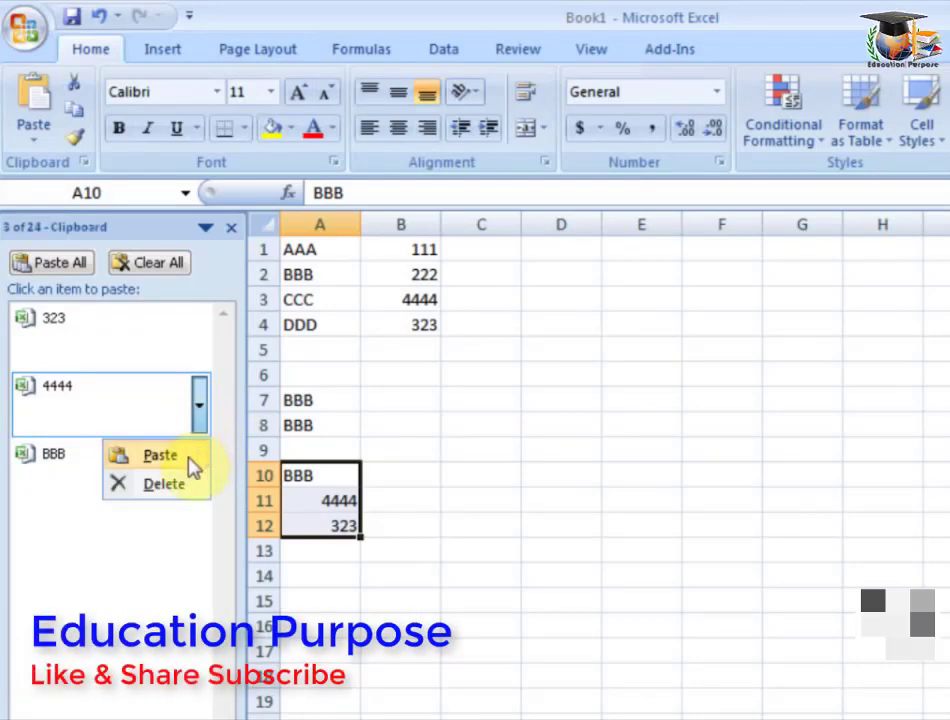
left_click(130, 493)
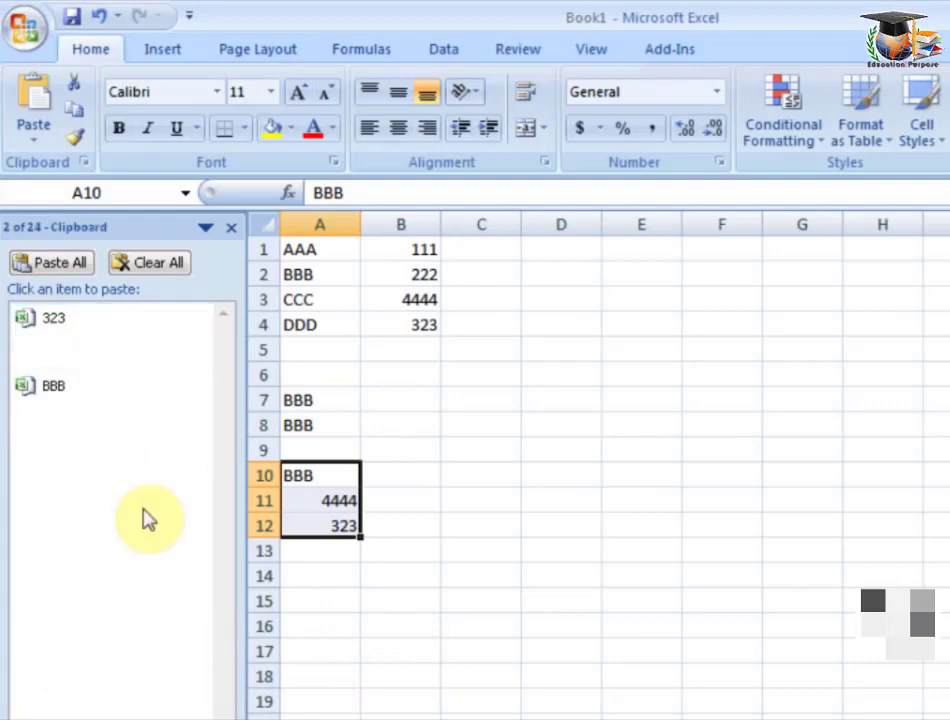
Copy ranges A1:A4, B1:B4, A7:B12 and A1:B12 onto the Office Clipboard.
left_click(352, 424)
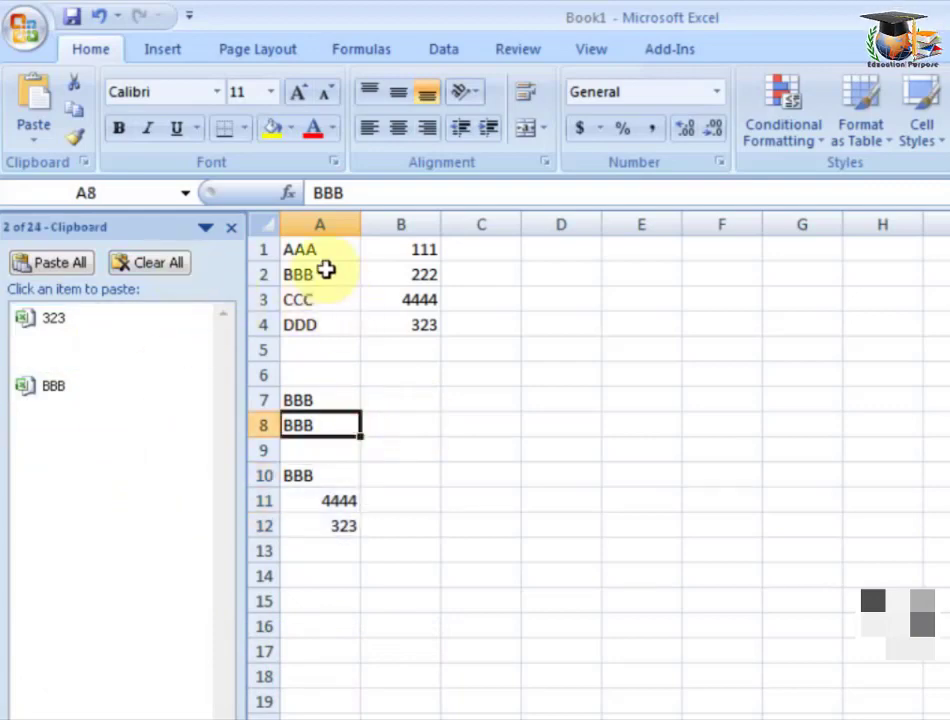
left_click_drag(329, 250, 318, 324)
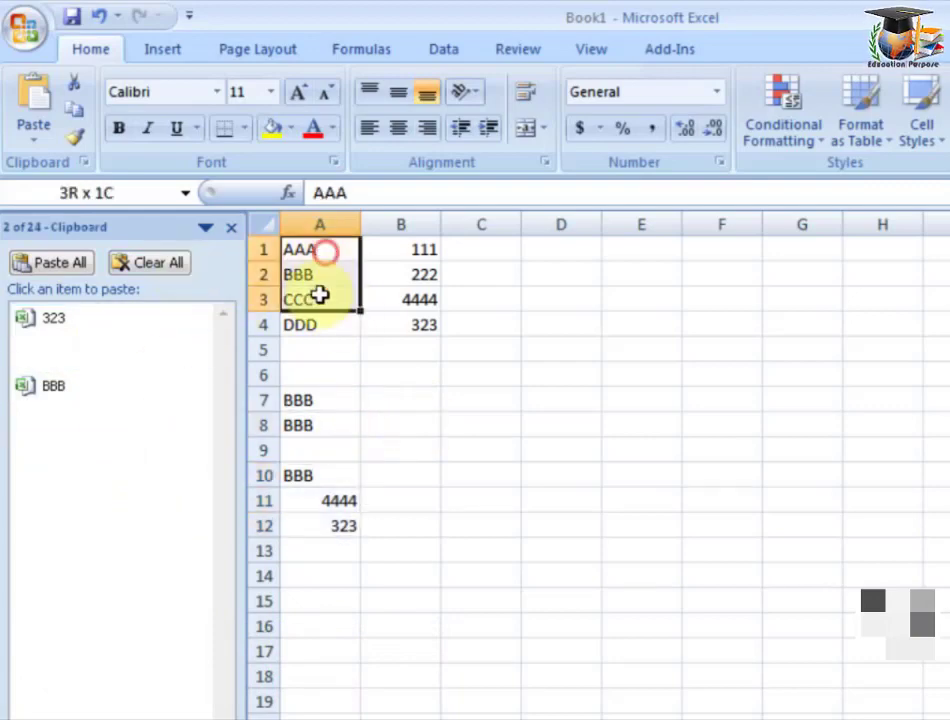
left_click(73, 109)
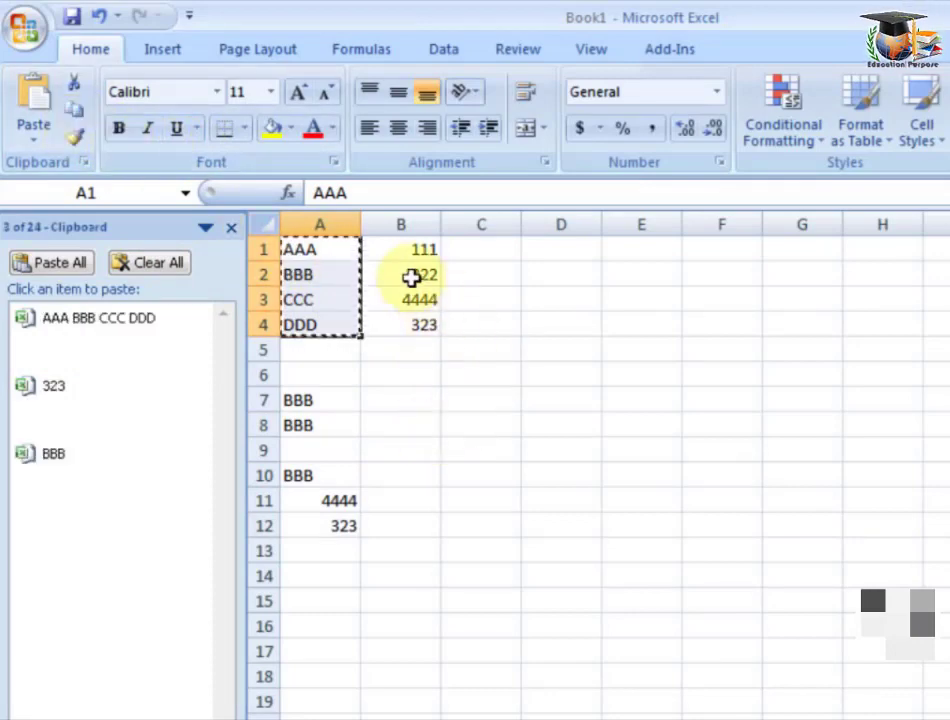
left_click_drag(412, 253, 422, 324)
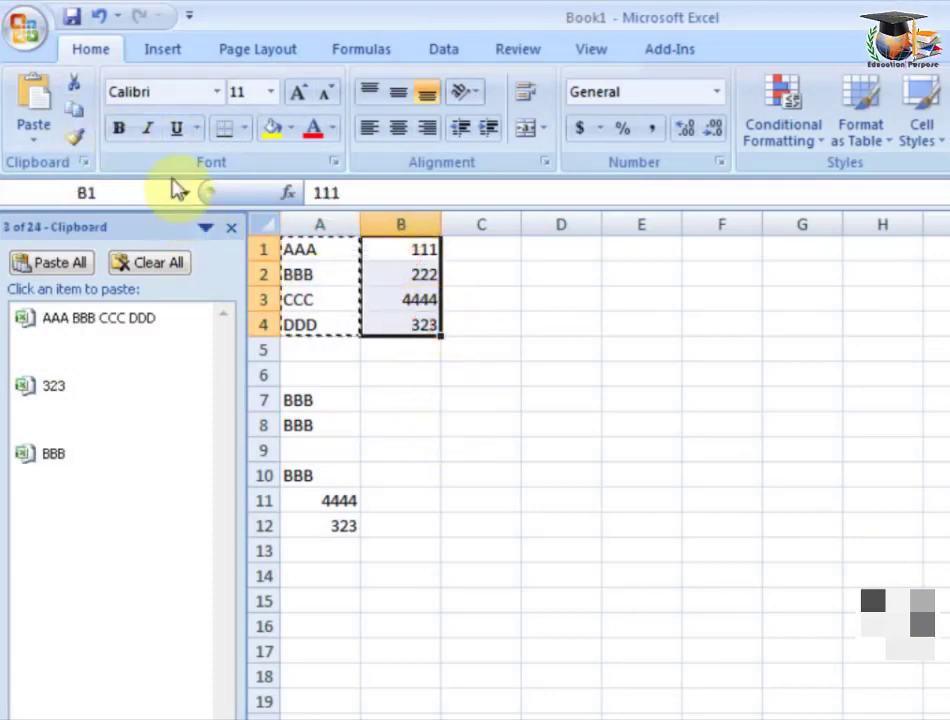
left_click(79, 118)
left_click_drag(333, 400, 368, 525)
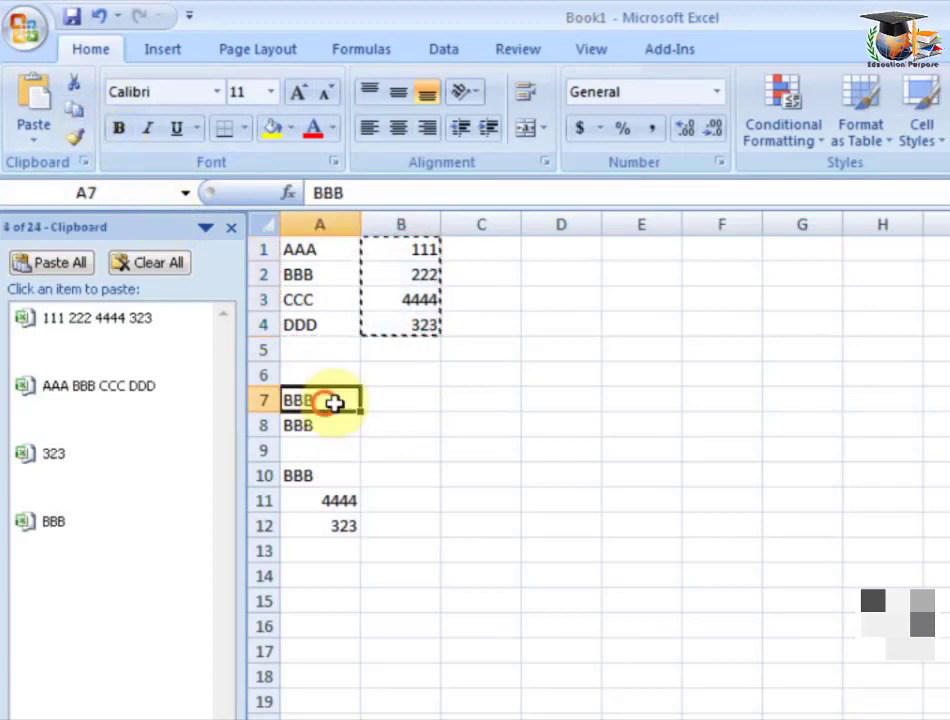
left_click(74, 108)
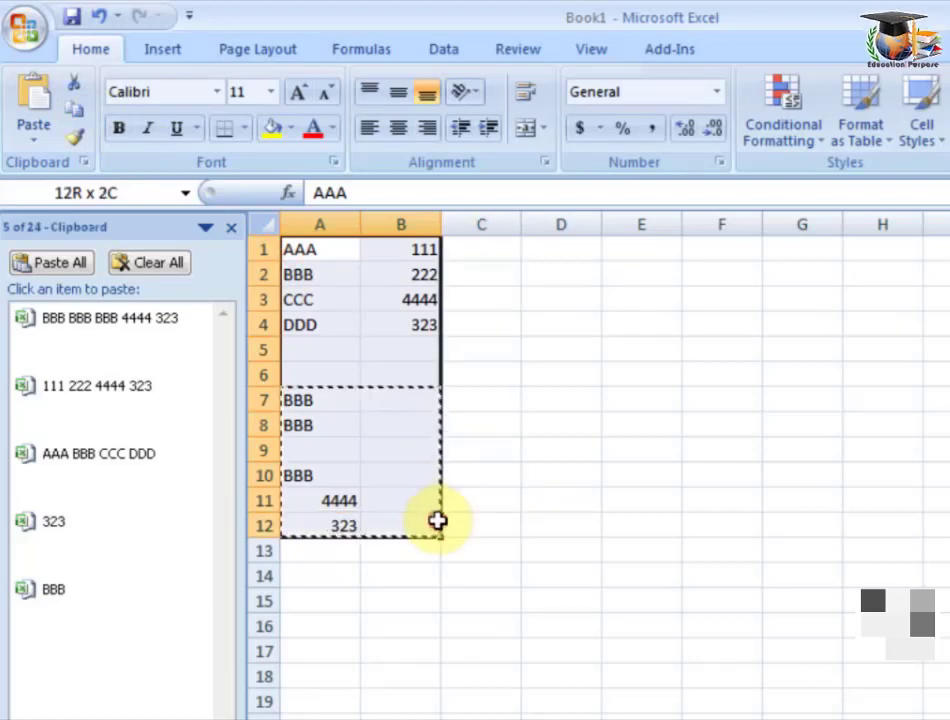
left_click_drag(290, 258, 437, 522)
left_click(76, 108)
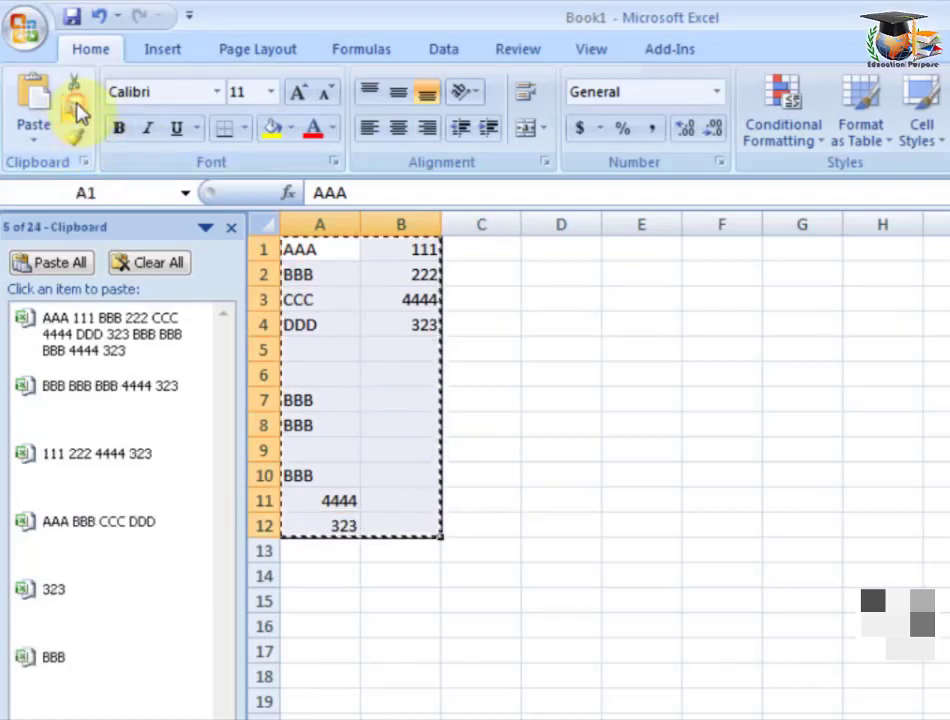
Clear All items from the Clipboard pane and select cell A4.
left_click(538, 470)
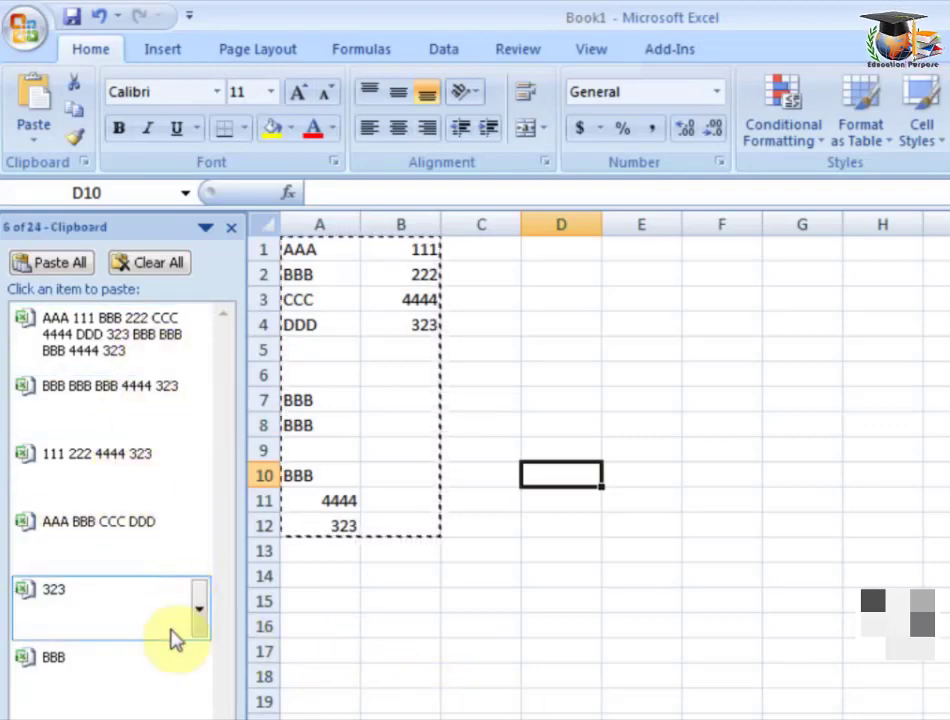
left_click(165, 270)
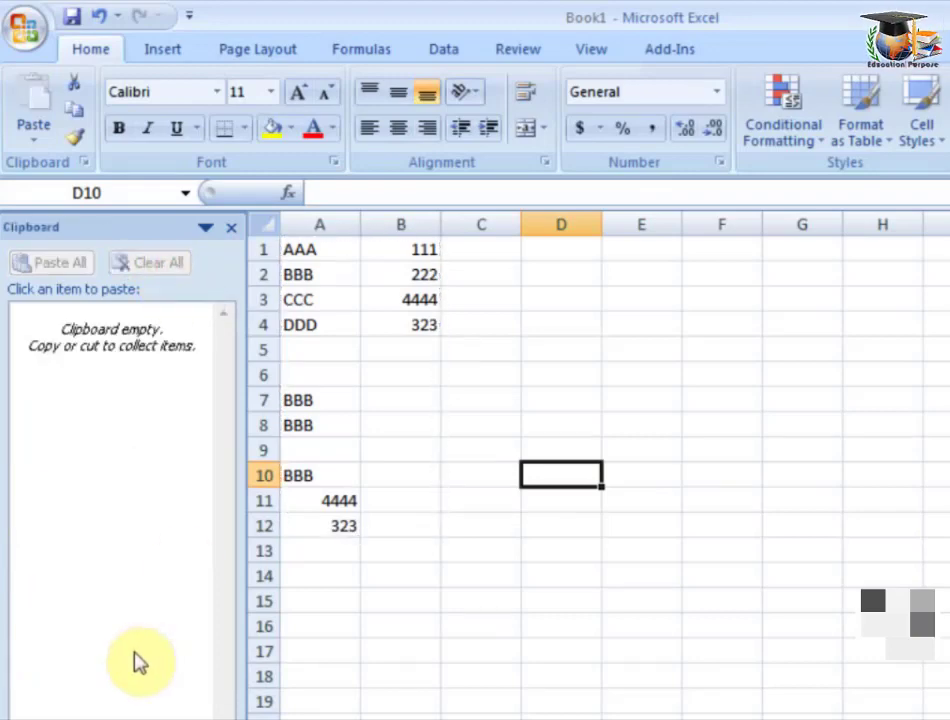
left_click(333, 330)
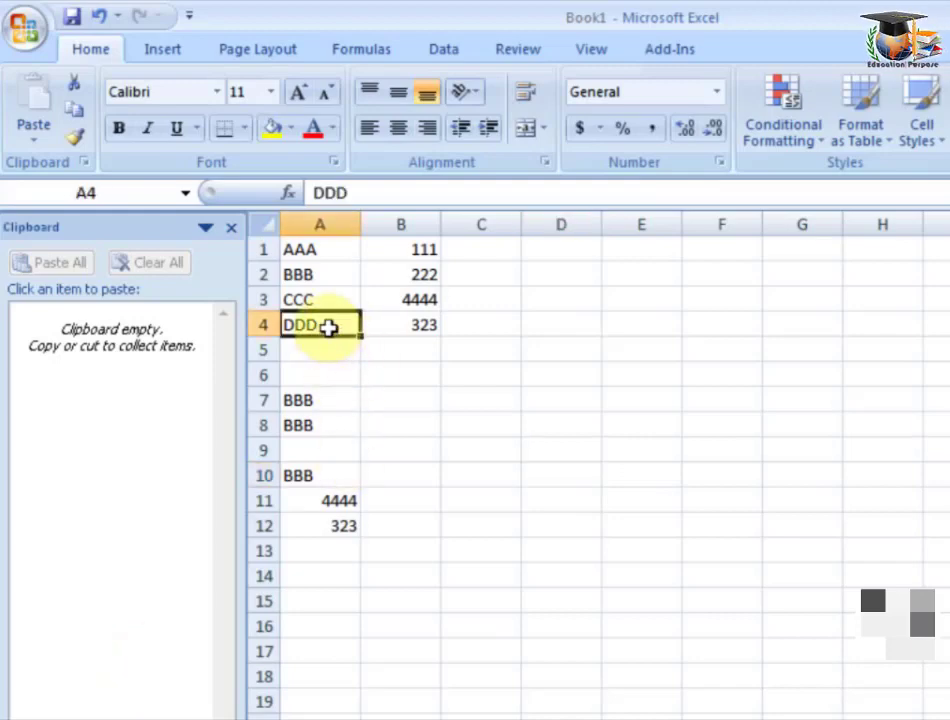
Copy DDD from A4 via the right-click menu and paste it from the Clipboard into B7.
right_click(329, 327)
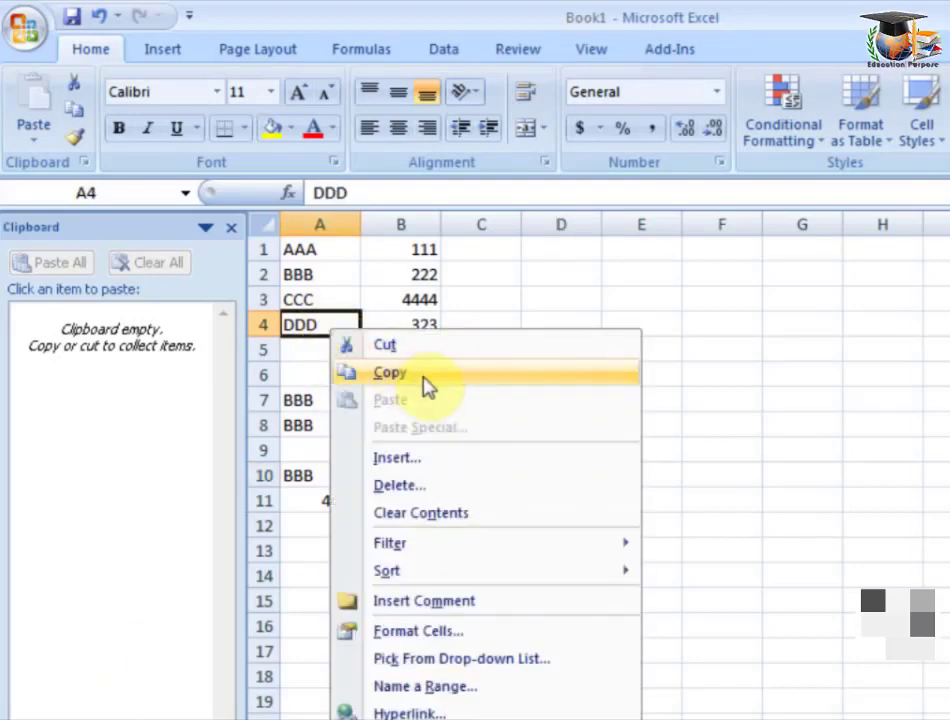
left_click(424, 379)
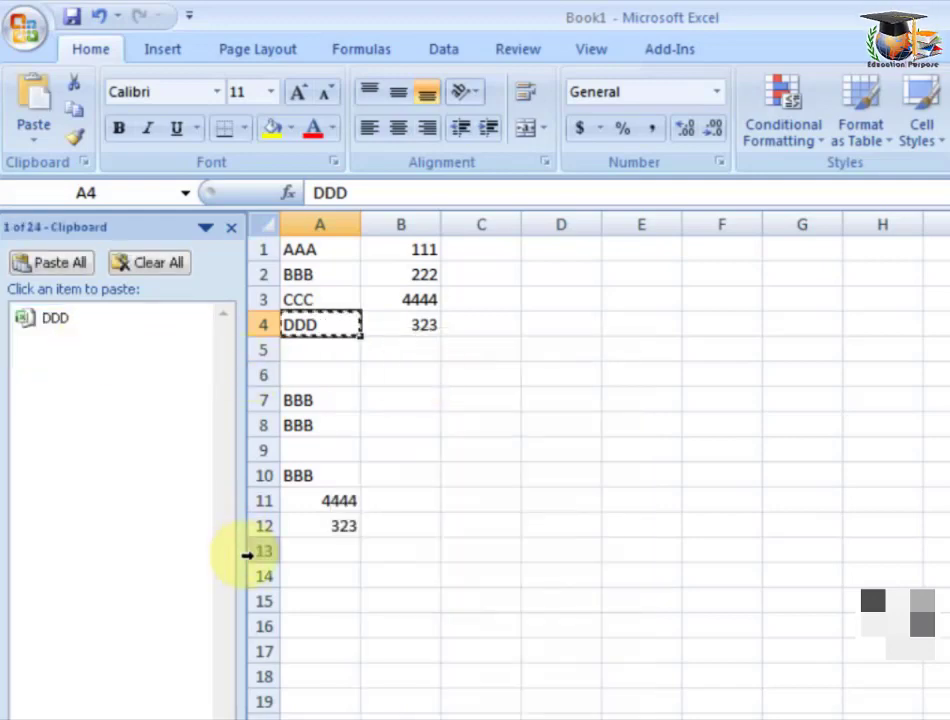
left_click(395, 400)
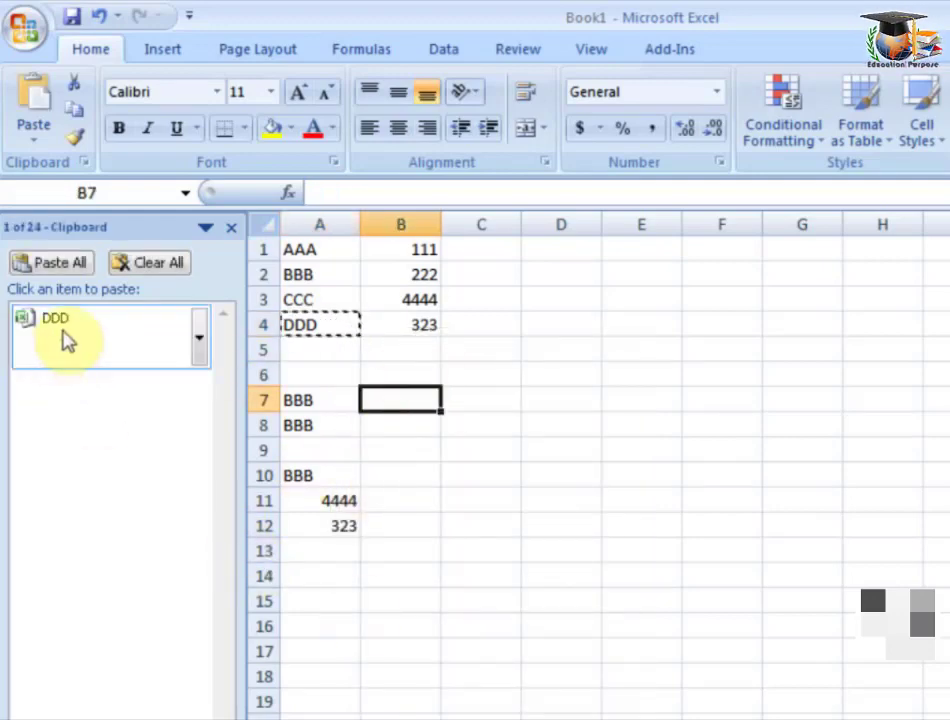
left_click(65, 335)
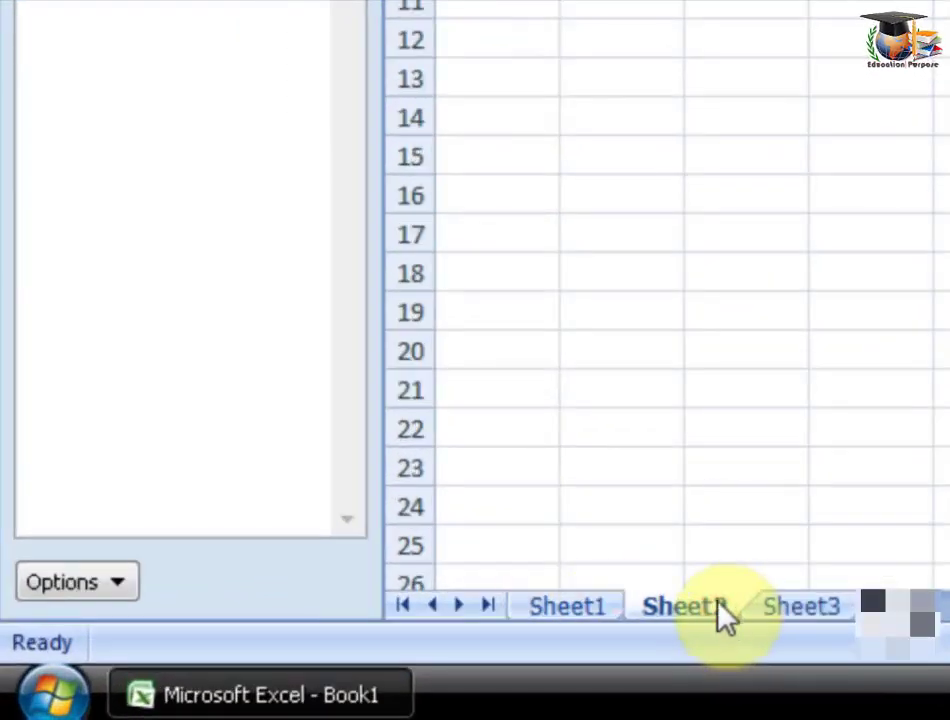
On Sheet3, paste the DDD clipboard item into A1, and into A2 through its dropdown.
left_click(781, 621)
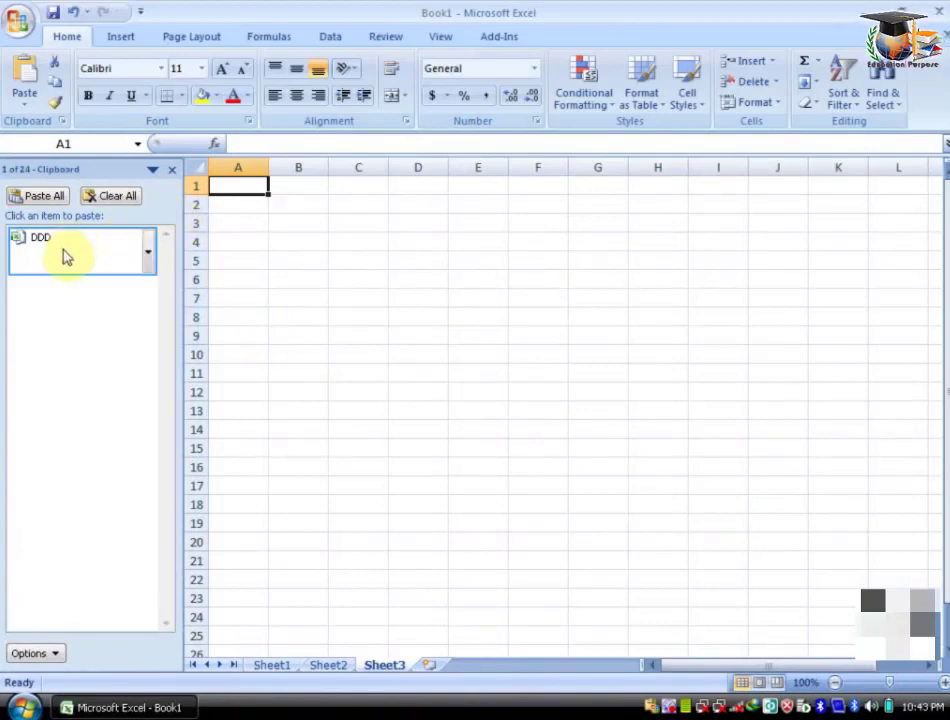
left_click(64, 257)
left_click(250, 203)
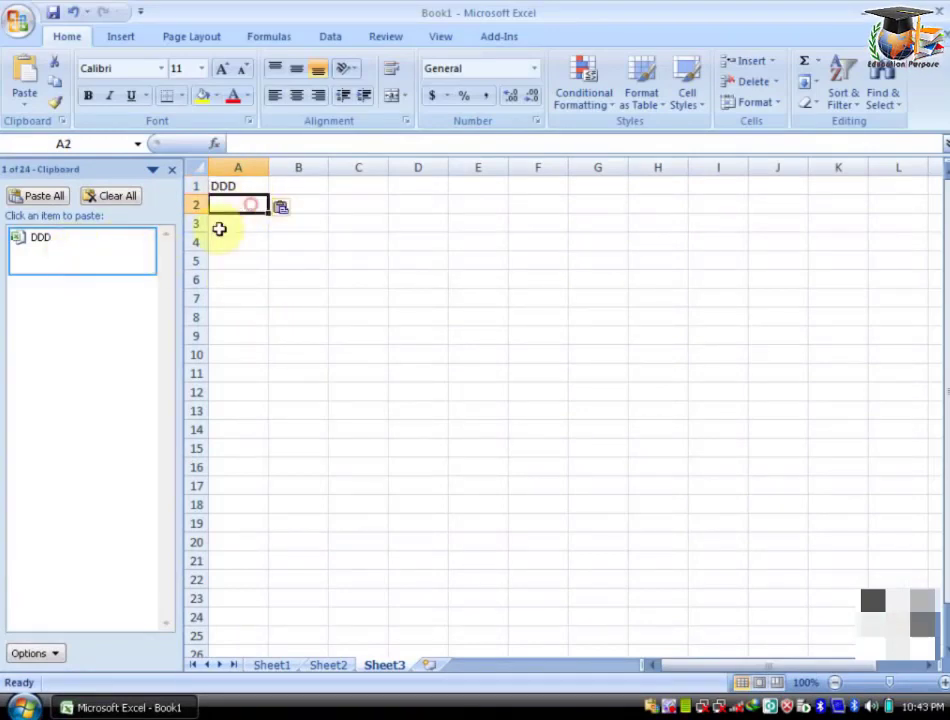
left_click(149, 263)
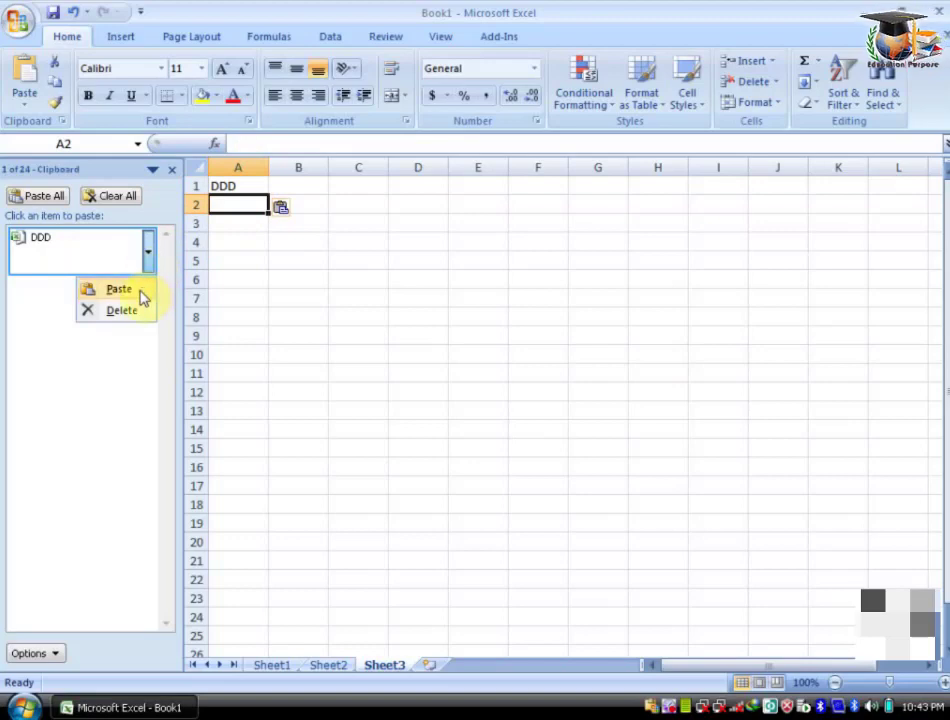
left_click(138, 290)
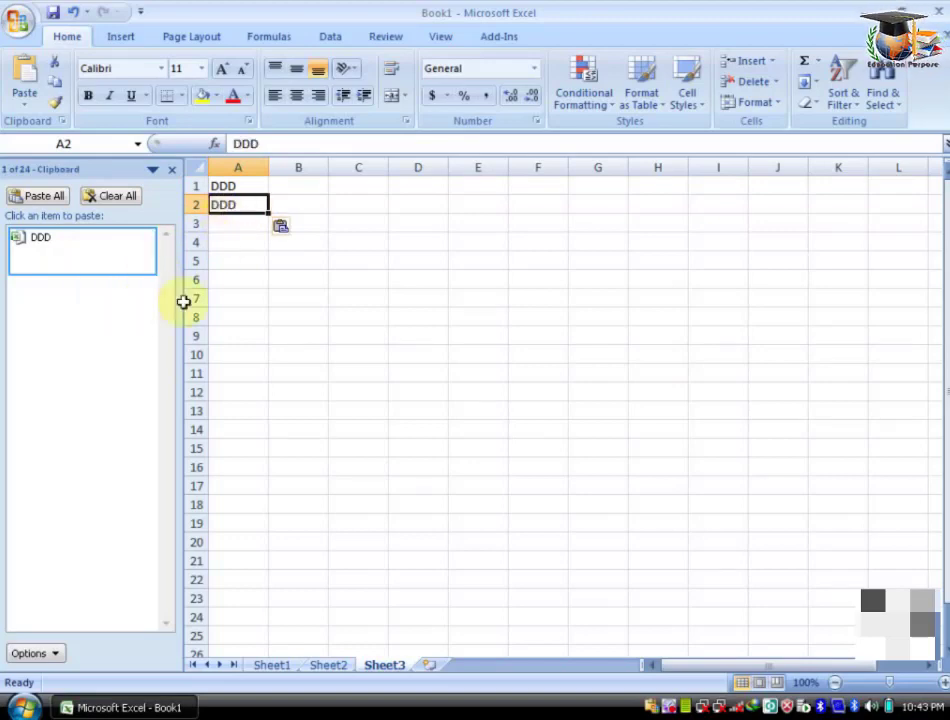
left_click(249, 226)
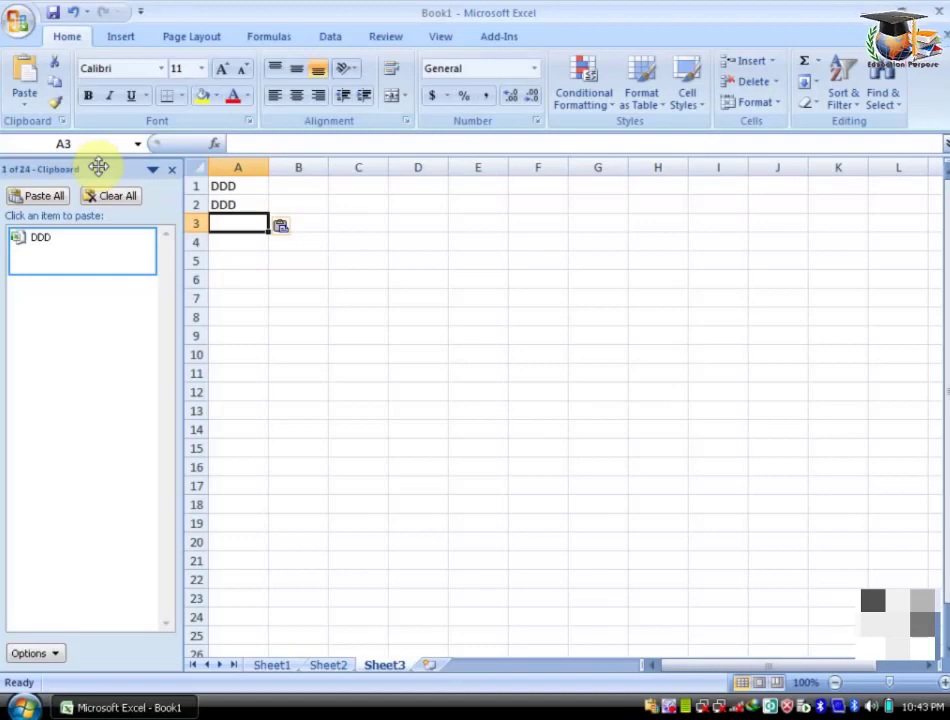
Drag the Clipboard pane out to float over the sheet and paste DDD into A3.
mouse_move(98, 166)
left_mouse_down()
mouse_move(269, 181)
mouse_move(297, 196)
mouse_move(429, 185)
left_mouse_up()
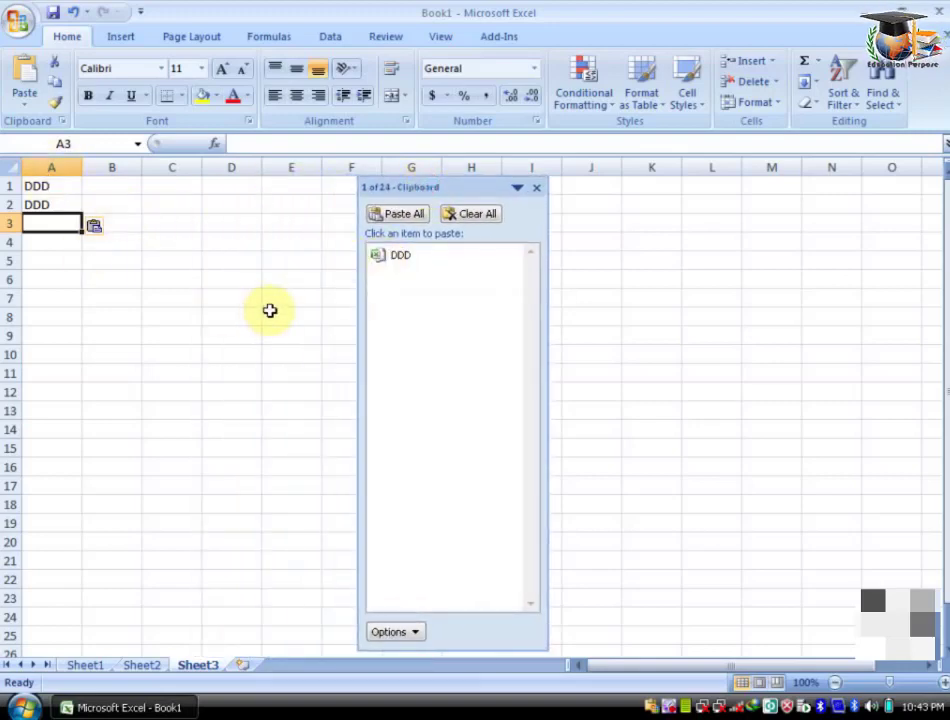
left_click(428, 270)
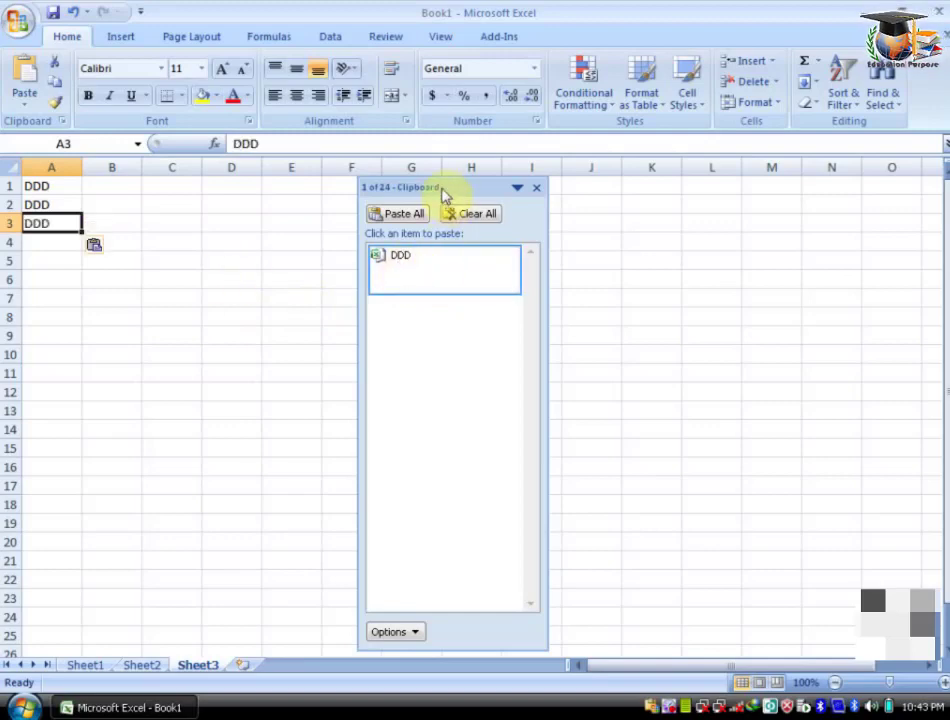
mouse_move(445, 195)
left_mouse_down()
mouse_move(791, 190)
mouse_move(505, 186)
left_mouse_up()
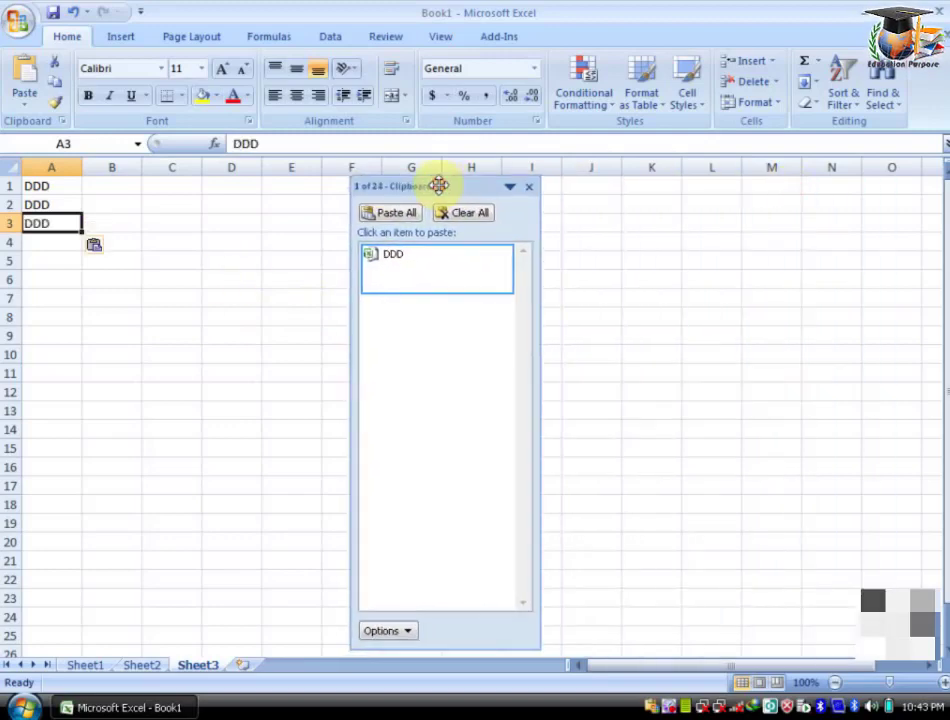
left_click(509, 188)
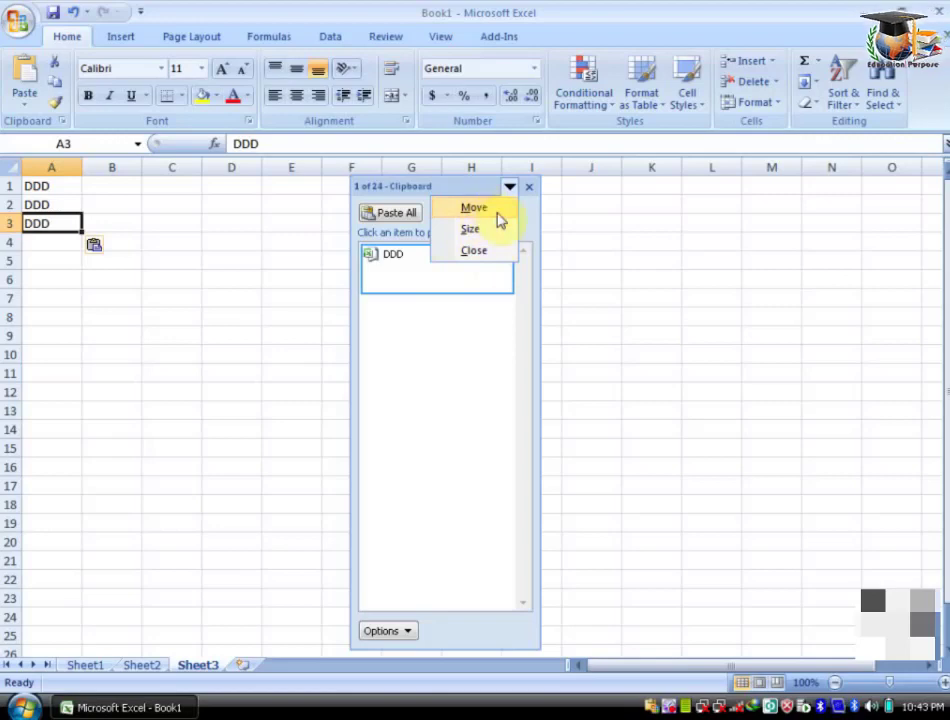
Move the floating Clipboard pane, resize it wider and shorter, and shift it further left.
left_click(500, 211)
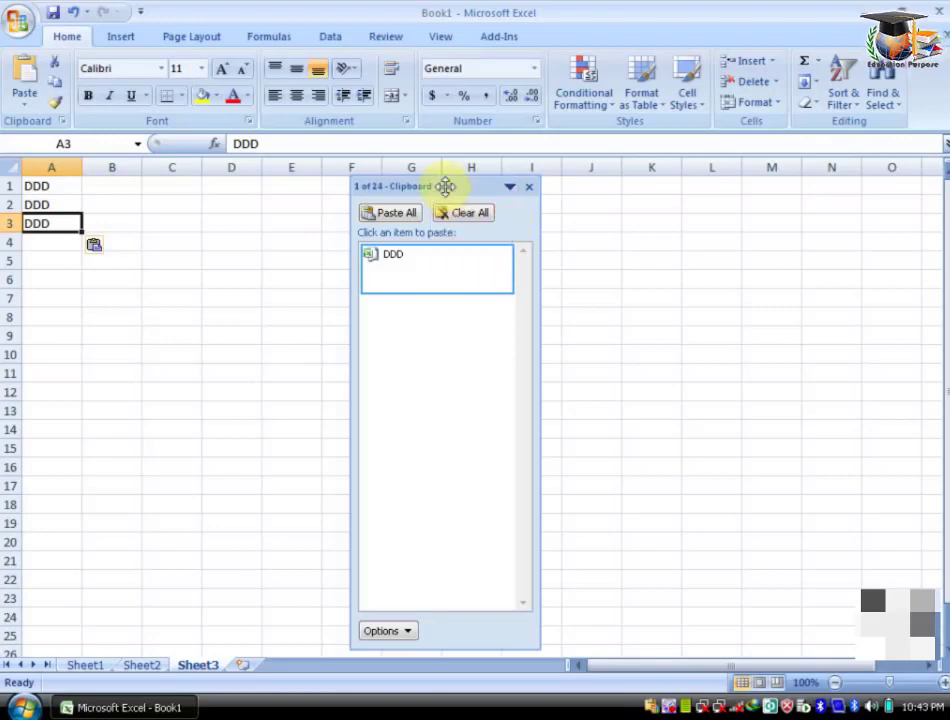
mouse_move(445, 186)
left_mouse_down()
mouse_move(405, 199)
mouse_move(564, 185)
mouse_move(445, 184)
left_mouse_up()
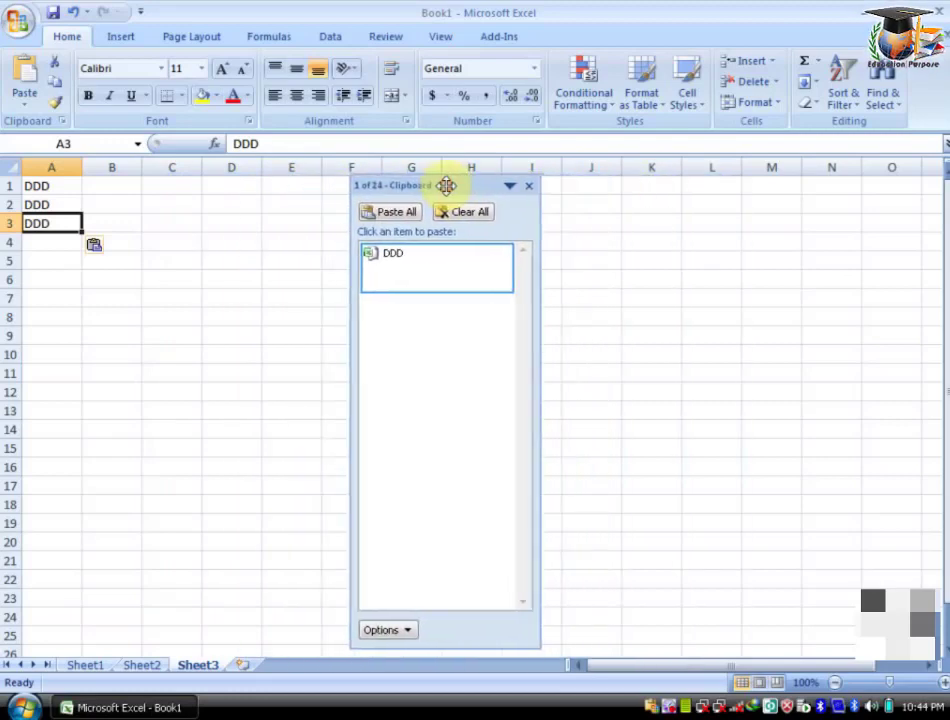
left_click(510, 186)
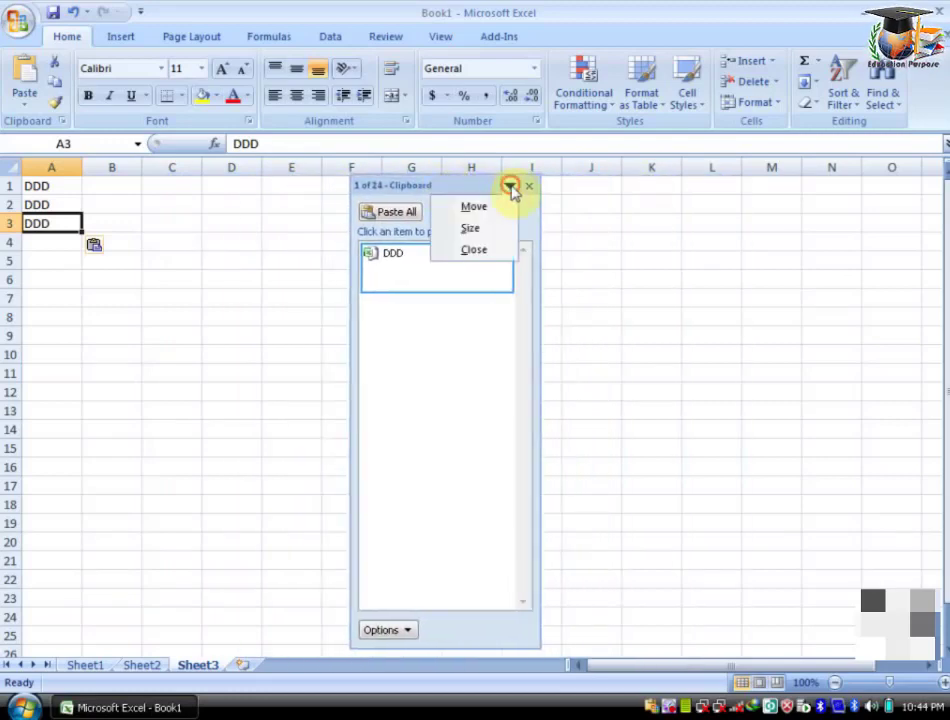
left_click(484, 236)
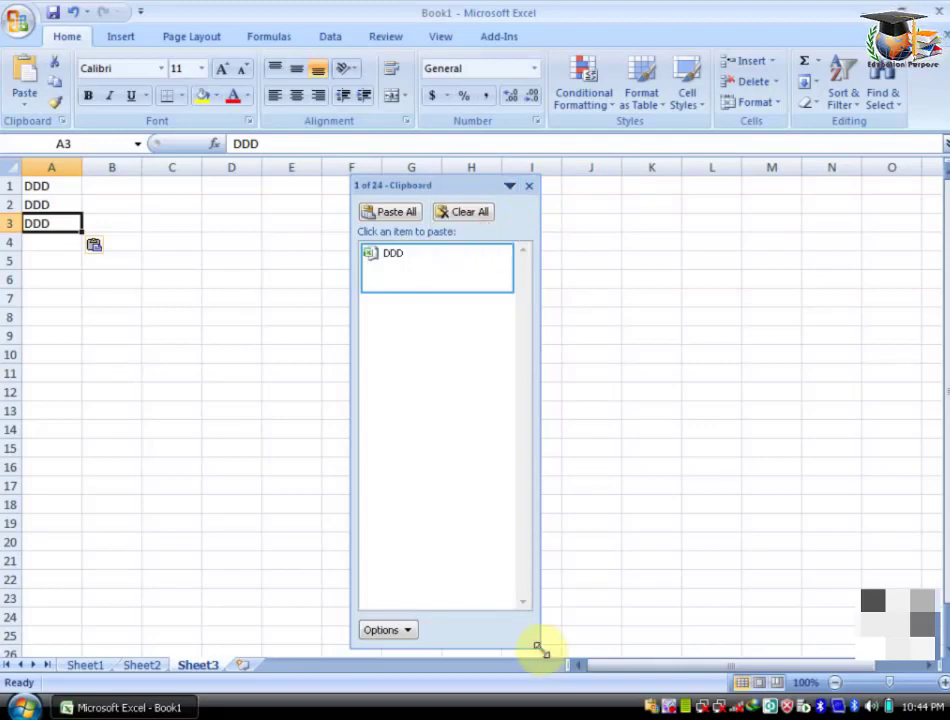
left_click_drag(540, 649, 774, 439)
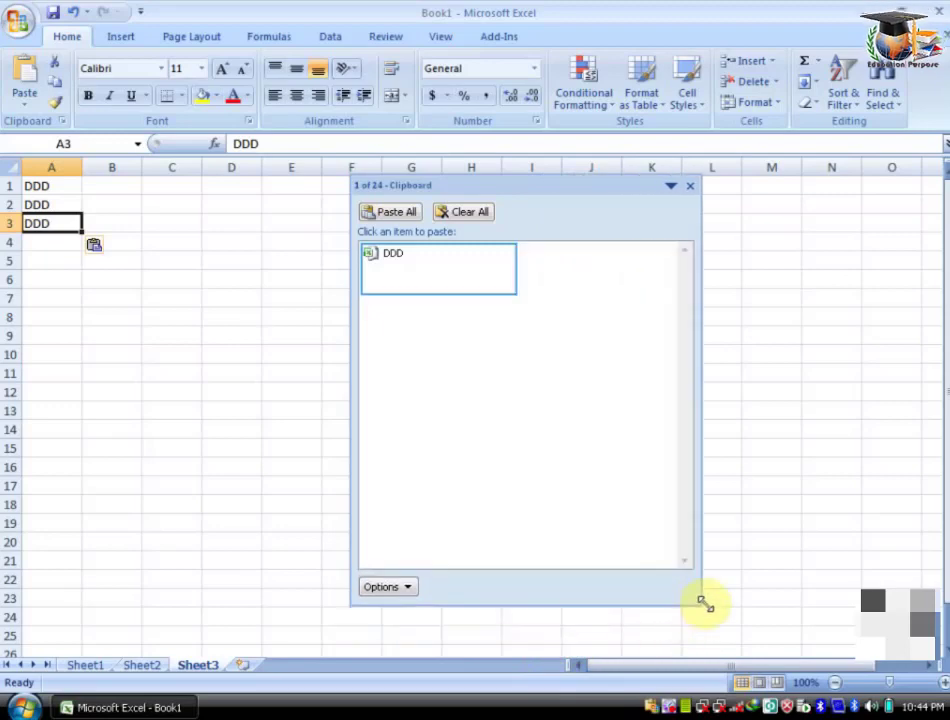
left_click_drag(490, 196, 352, 222)
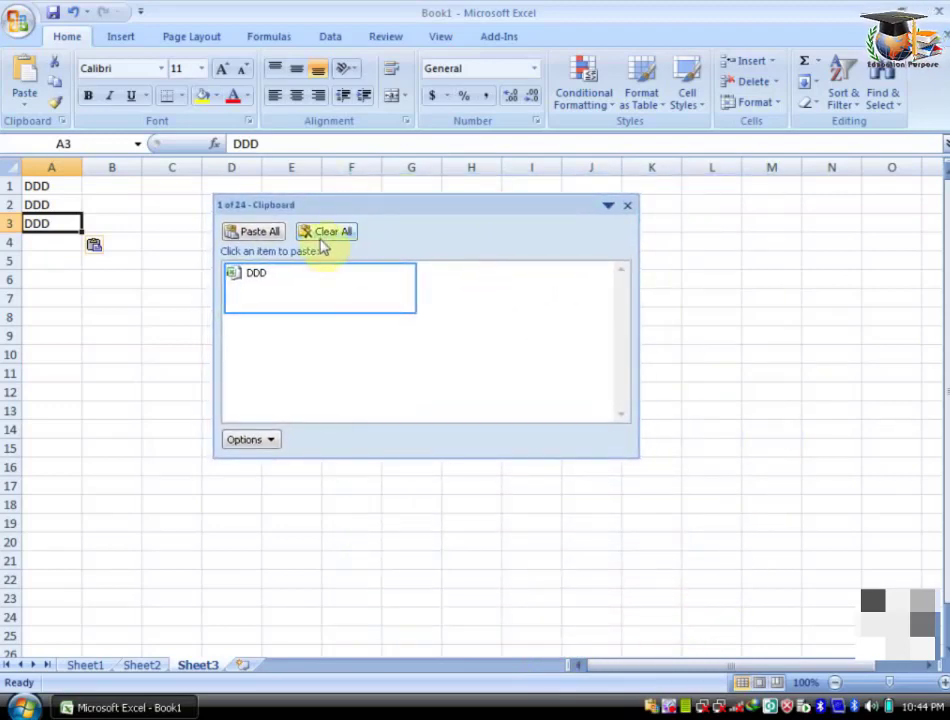
left_click(607, 205)
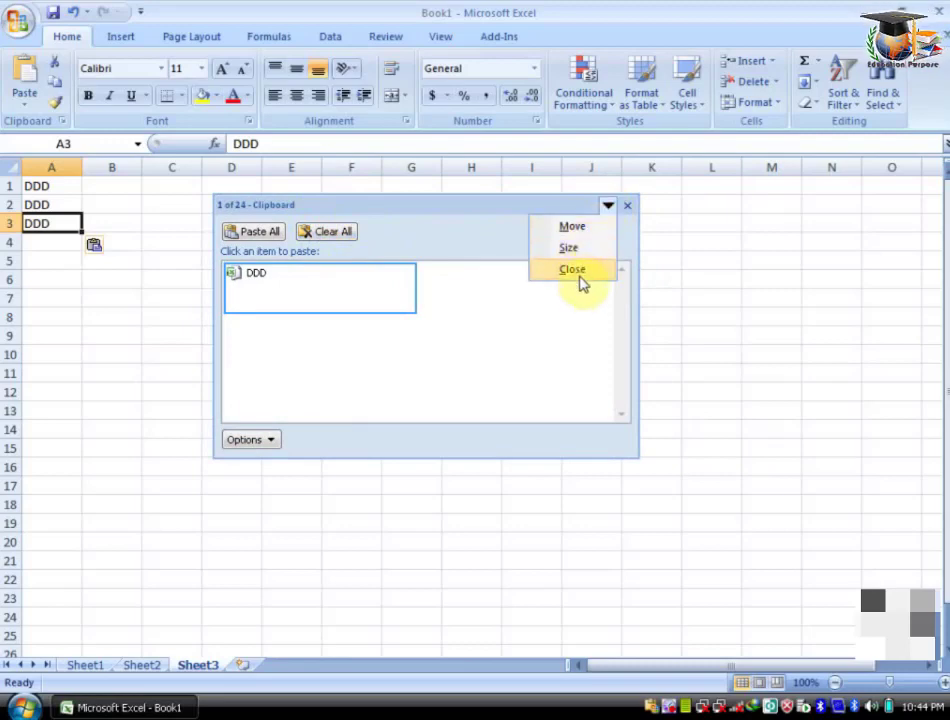
left_click(631, 212)
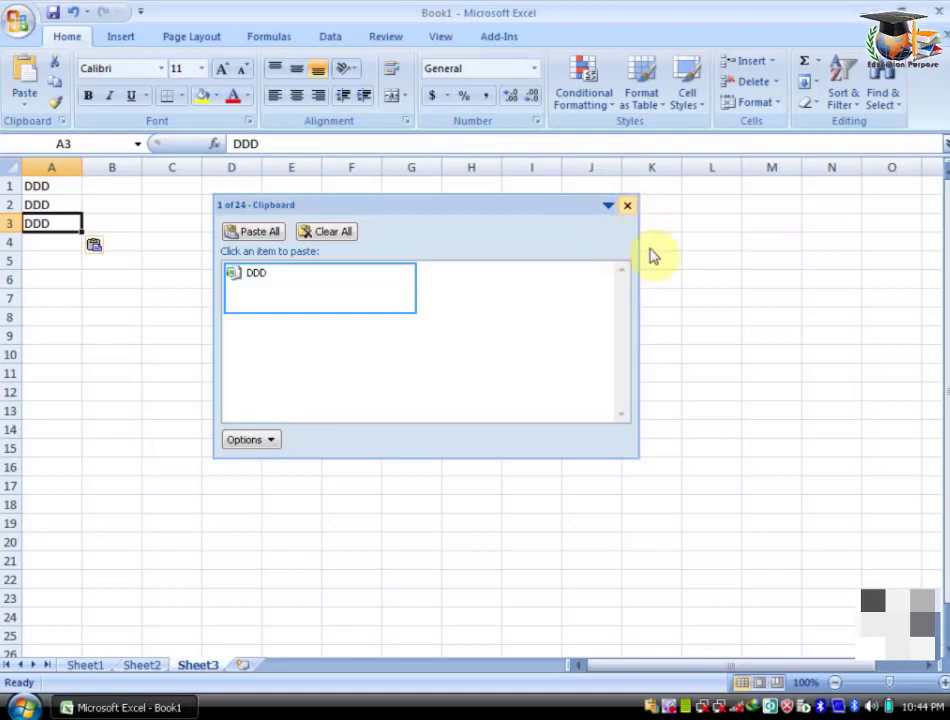
left_click(608, 208)
left_click(872, 410)
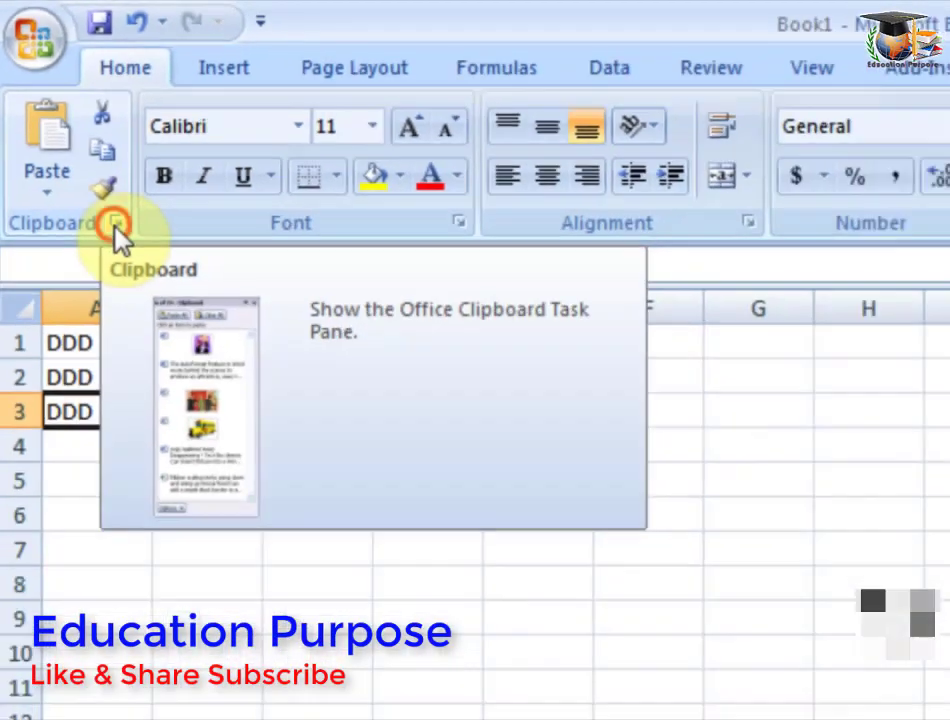
left_click(167, 320)
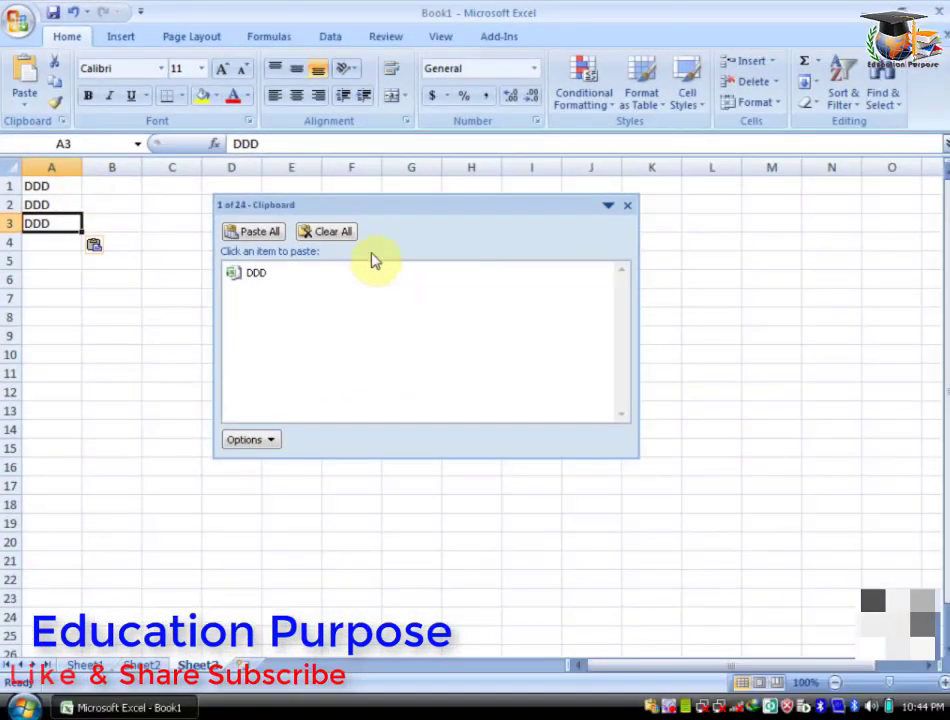
left_click(628, 206)
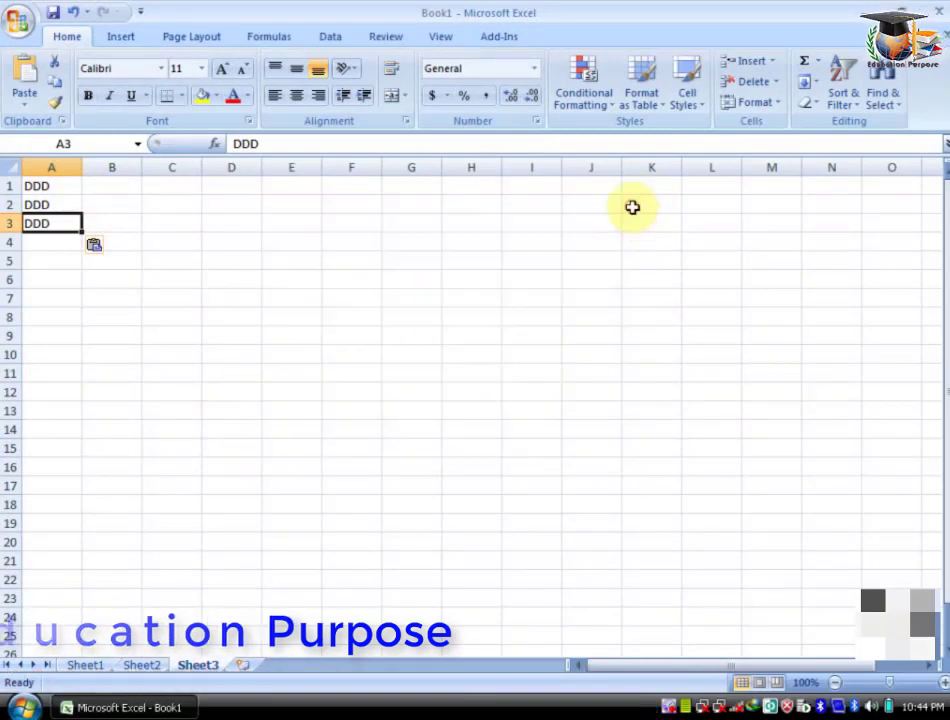
left_click(61, 121)
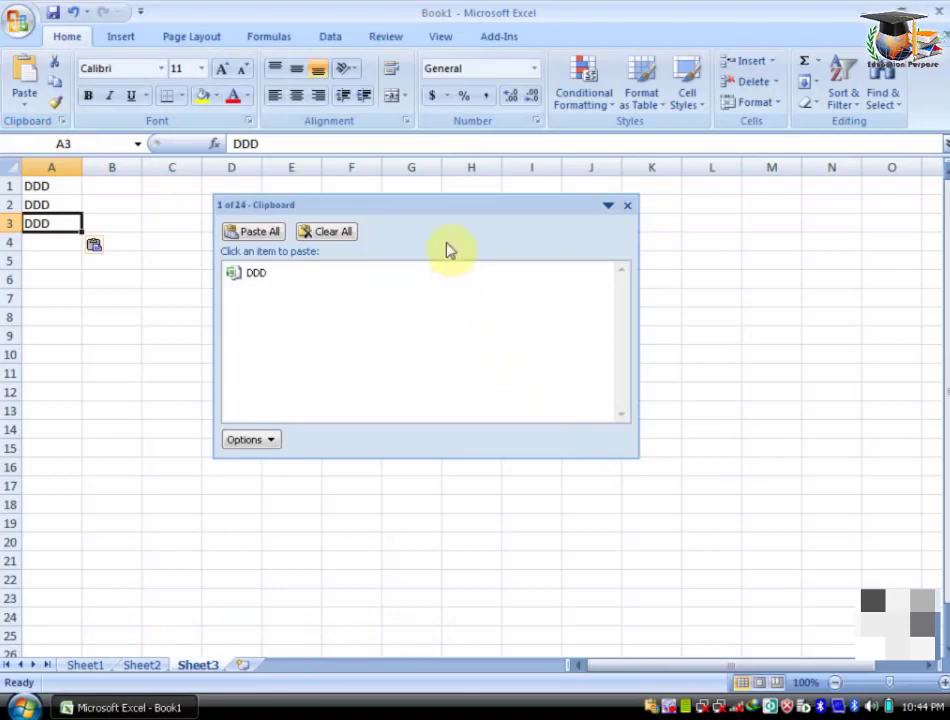
Dock the Clipboard pane, float it over Sheet3 again, then re-dock it beside the worksheet.
double_click(431, 208)
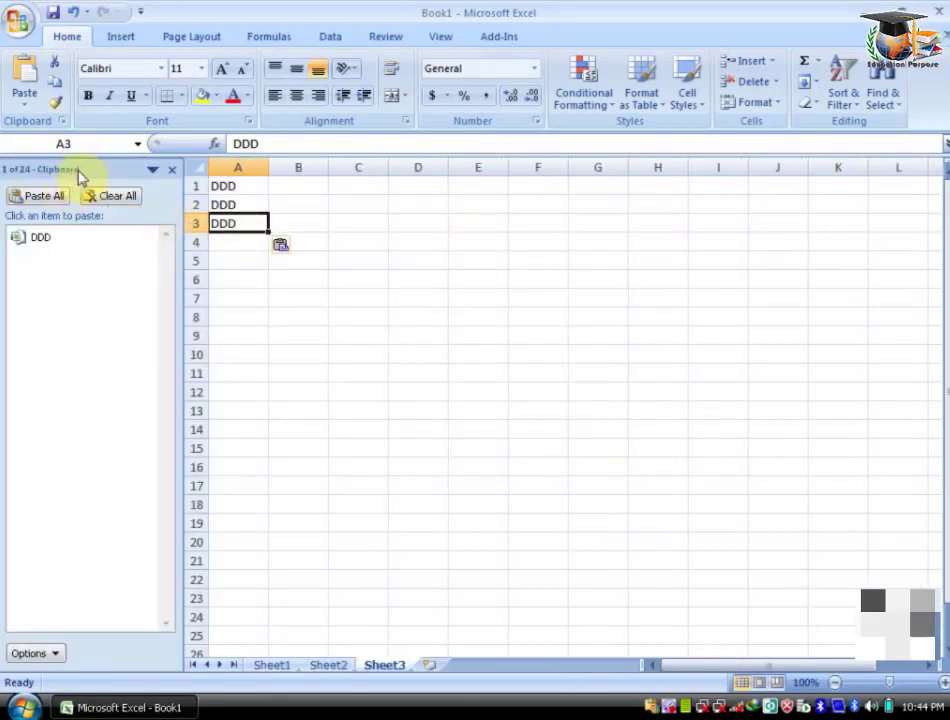
left_click_drag(80, 172, 488, 220)
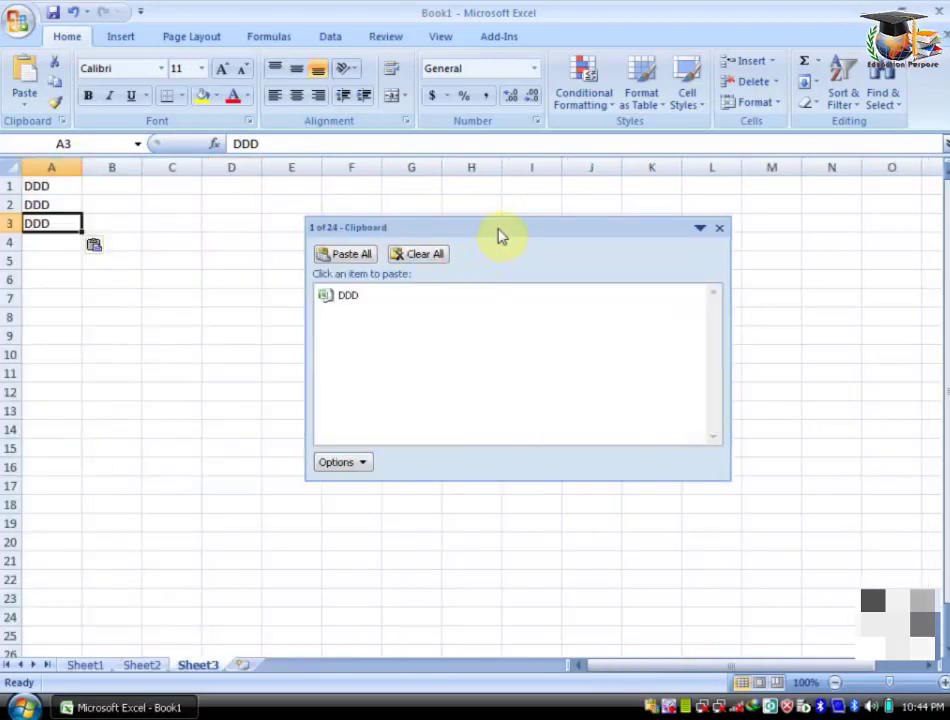
double_click(498, 229)
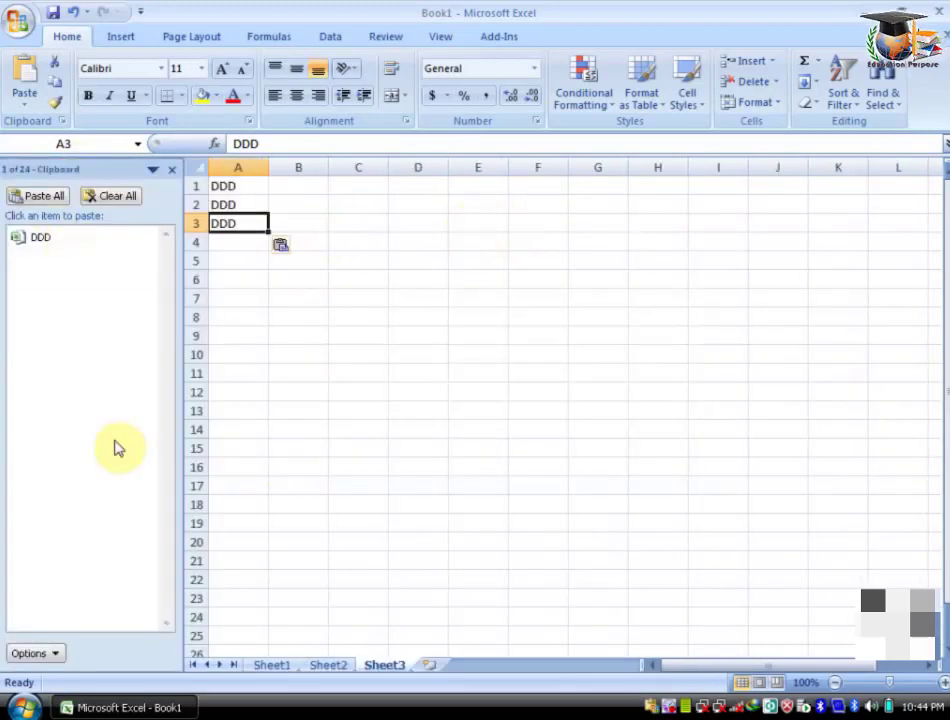